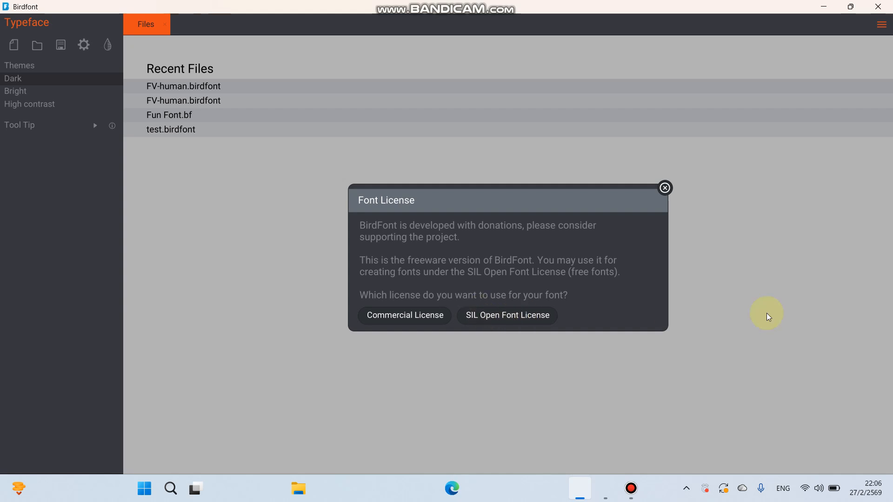
- Choose the SIL Open Font License and open the recent file FV-human.birdfont
click(523, 321)
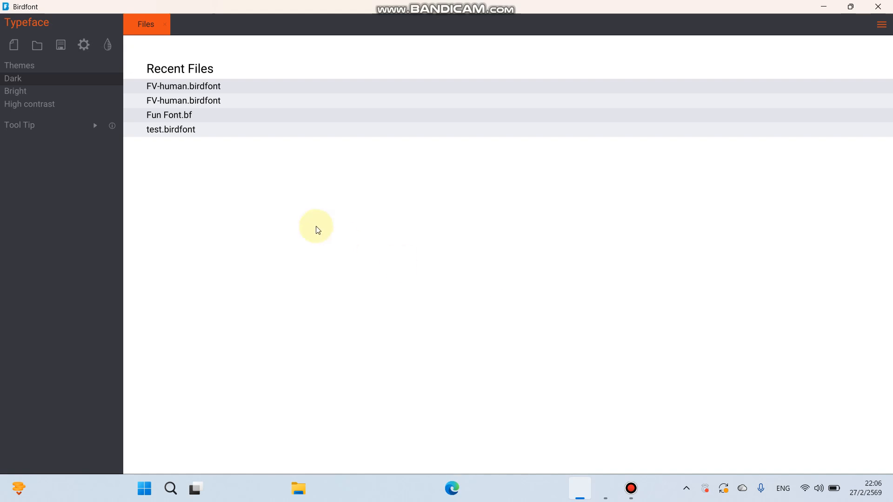
click(193, 87)
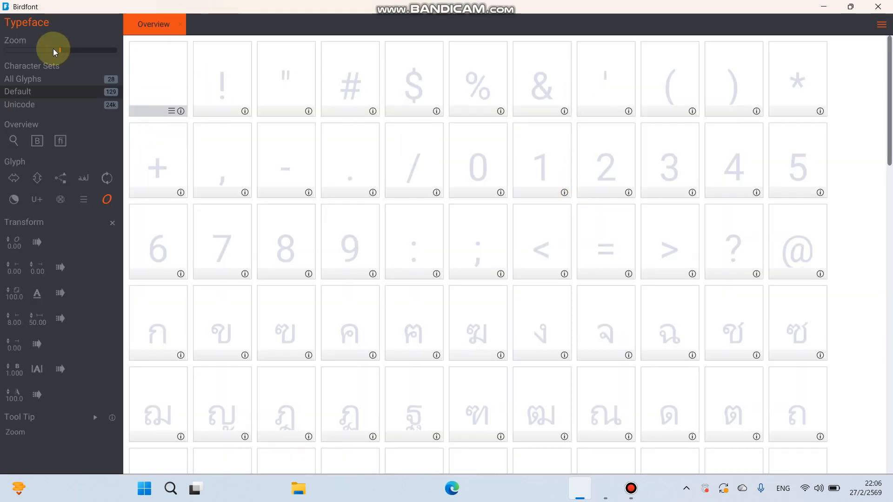
- Browse the default glyph overview, open the dollar sign glyph in the editor, and close its tab again
scroll(290, 235, down, 10)
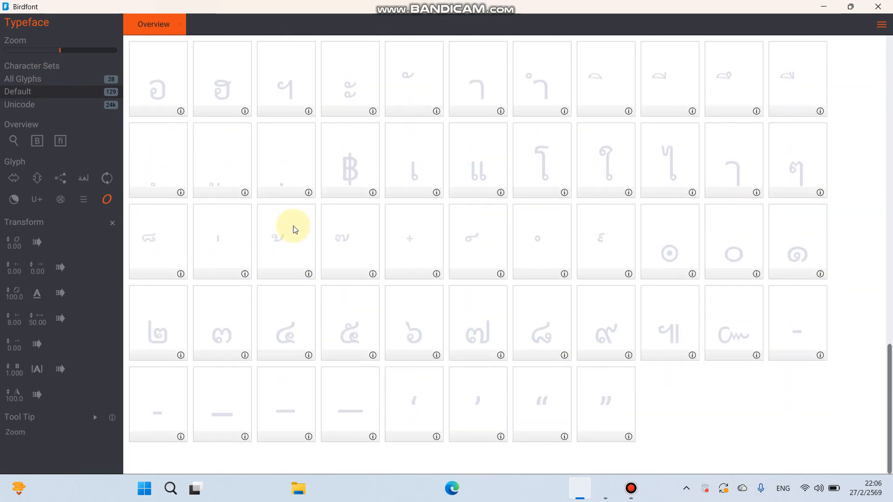
scroll(292, 233, up, 6)
scroll(293, 229, up, 4)
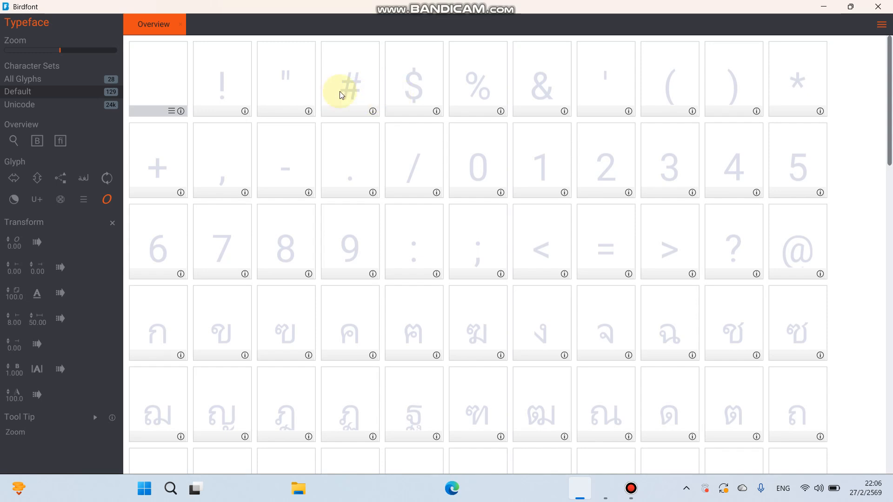
double_click(411, 90)
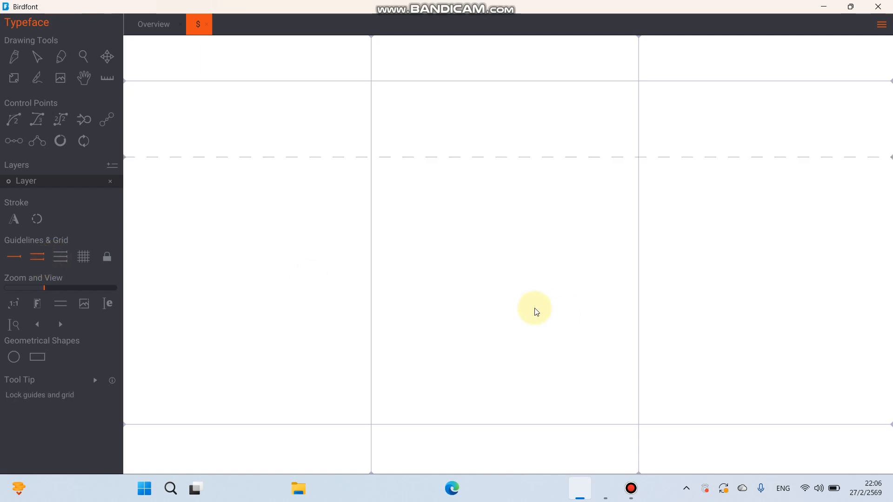
scroll(523, 301, down, 2)
scroll(525, 302, up, 4)
scroll(525, 302, up, 3)
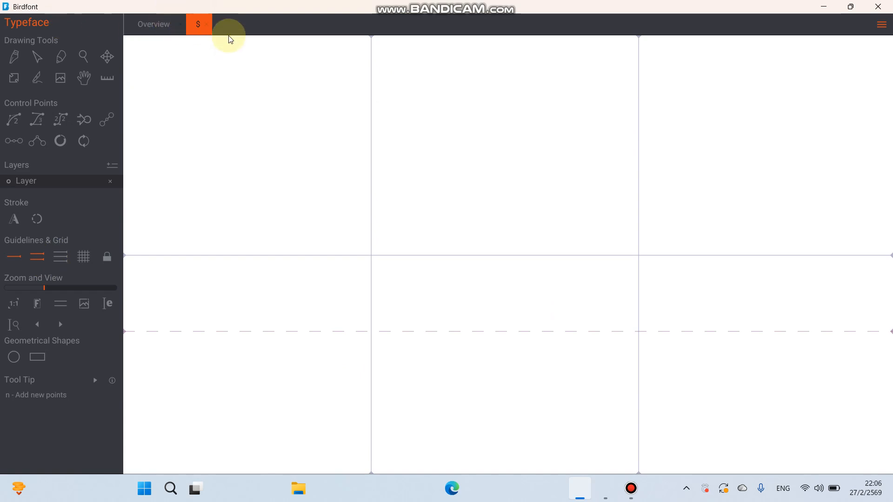
click(206, 24)
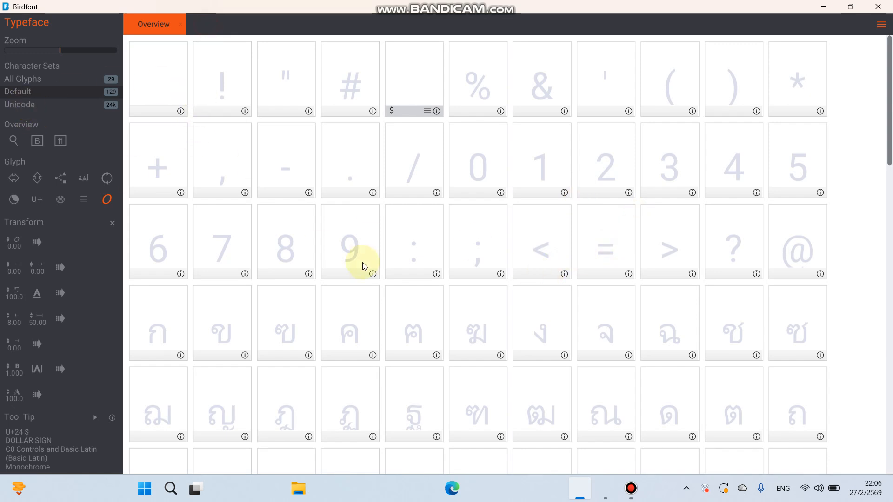
- Switch the overview to the Unicode character set and browse through its glyphs
scroll(361, 265, down, 10)
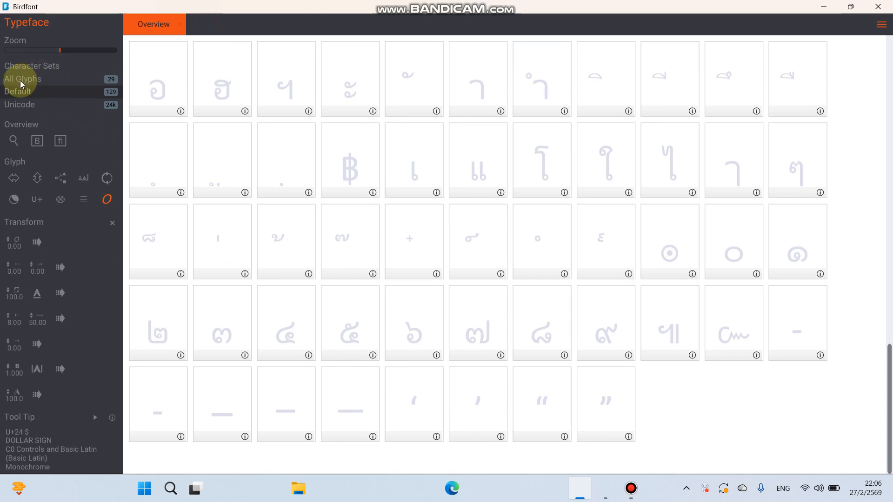
click(18, 106)
scroll(354, 213, down, 2)
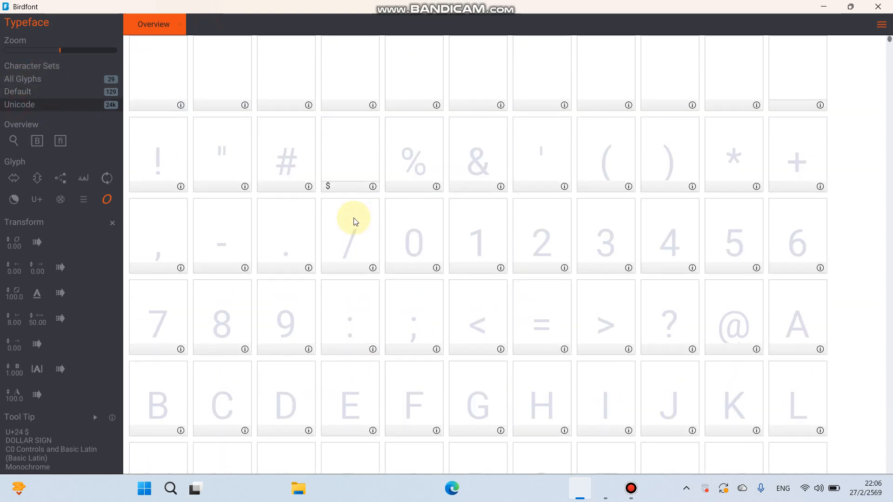
scroll(354, 221, down, 3)
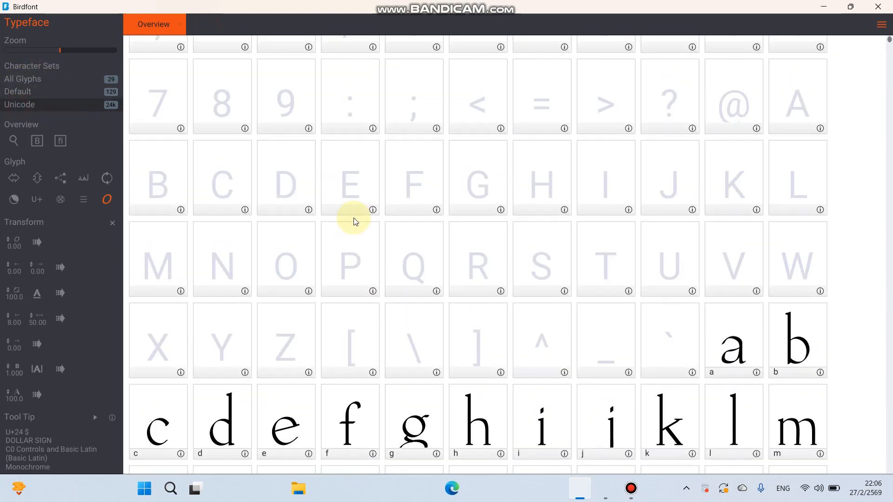
scroll(353, 221, down, 3)
scroll(353, 222, up, 2)
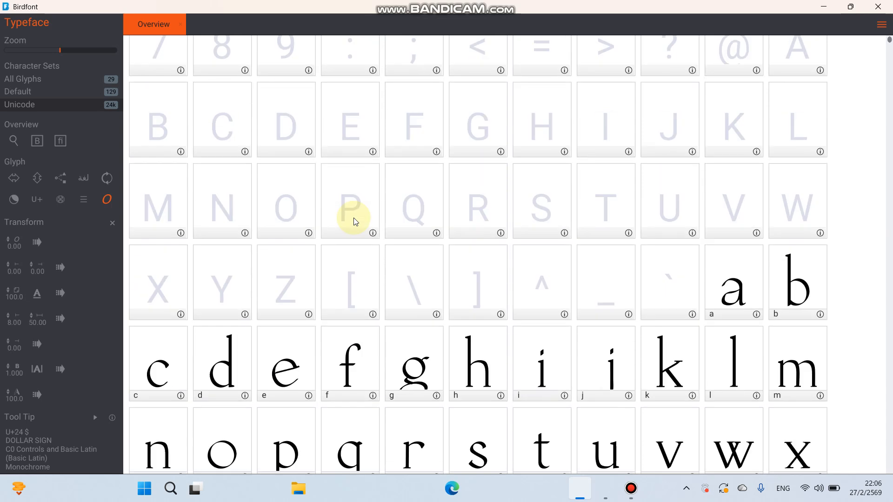
scroll(353, 222, down, 3)
scroll(355, 221, down, 3)
scroll(354, 221, up, 5)
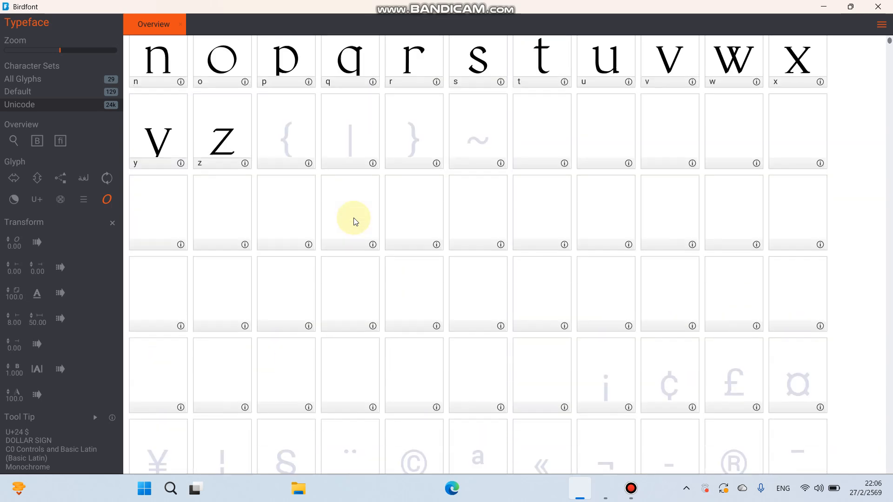
scroll(354, 221, up, 1)
scroll(354, 221, down, 1)
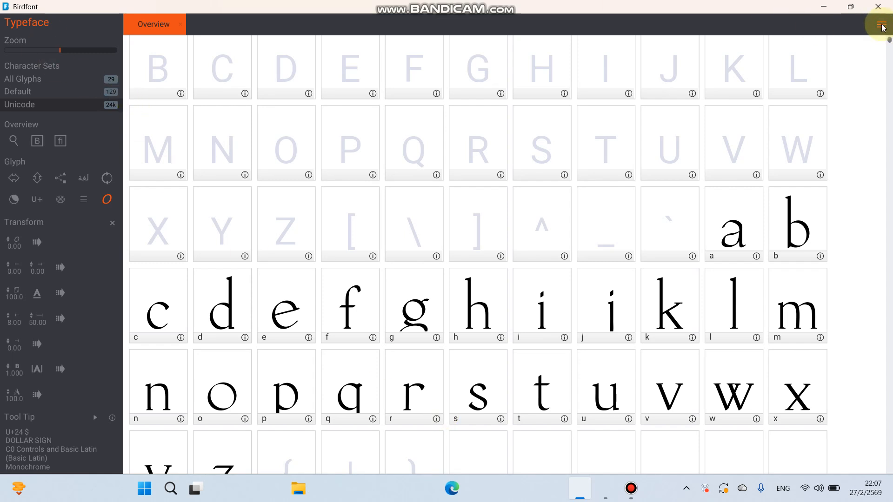
scroll(539, 200, up, 2)
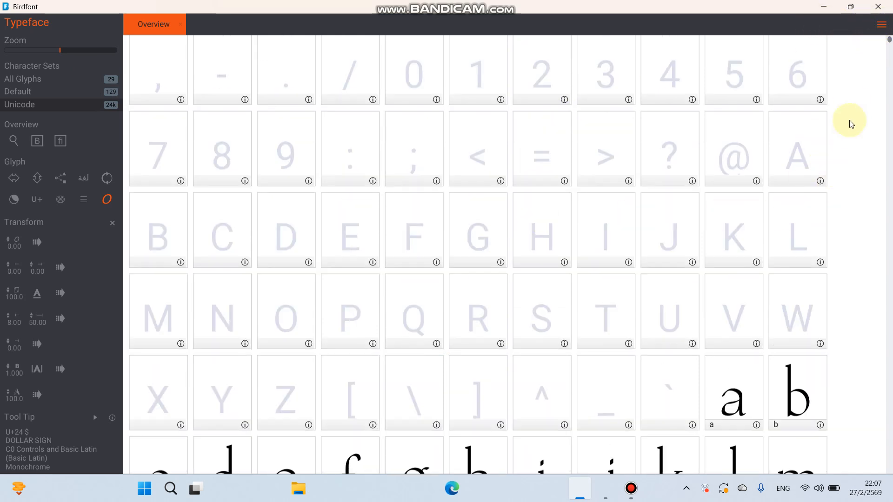
- Open the lowercase a glyph for editing
double_click(741, 393)
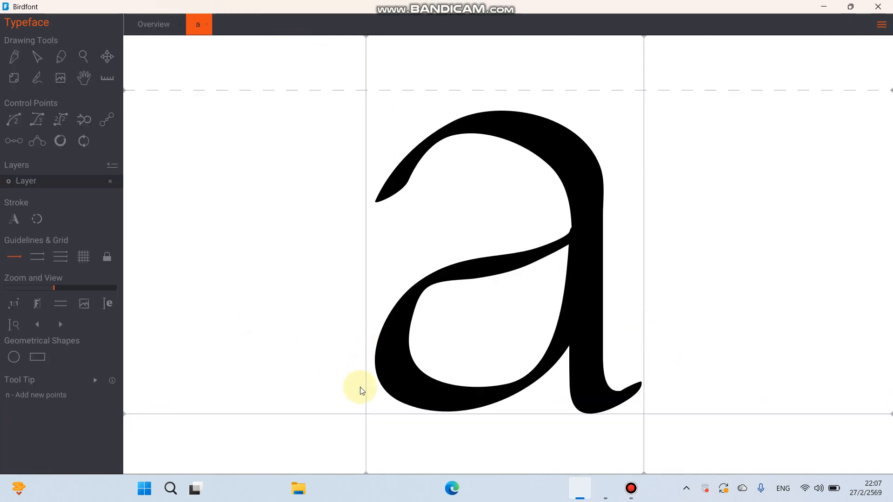
scroll(393, 434, down, 5)
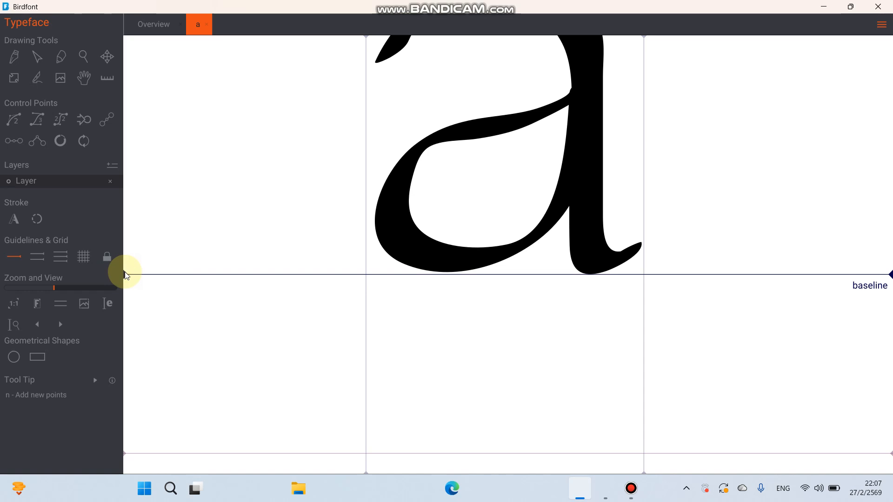
scroll(125, 275, up, 5)
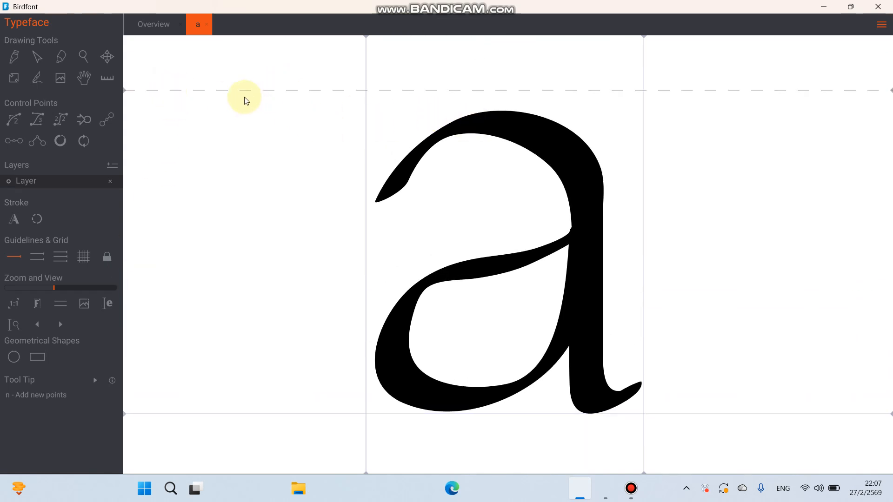
click(37, 257)
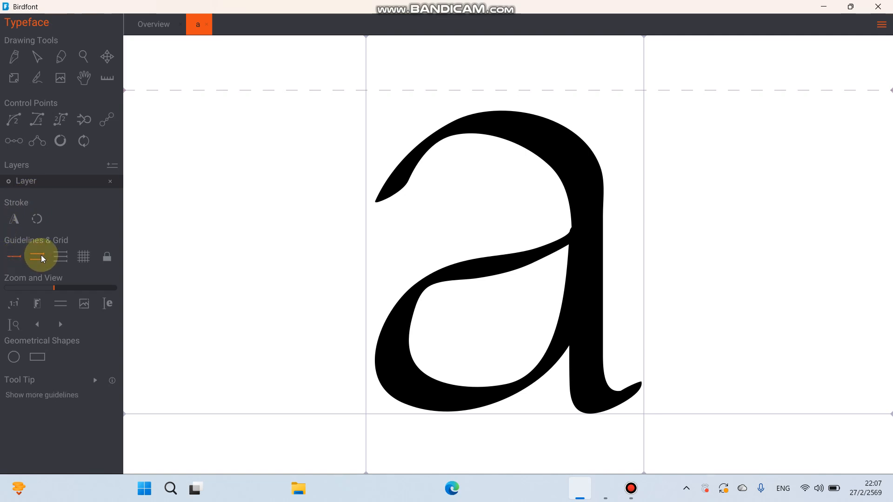
click(83, 257)
click(81, 258)
click(62, 256)
click(39, 257)
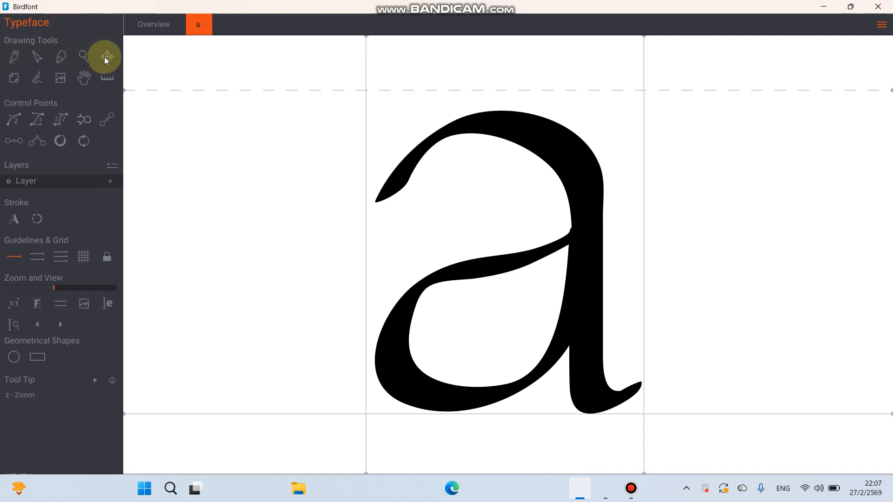
- Draw a closed shape with the Pen tool to the left of the a glyph
click(19, 58)
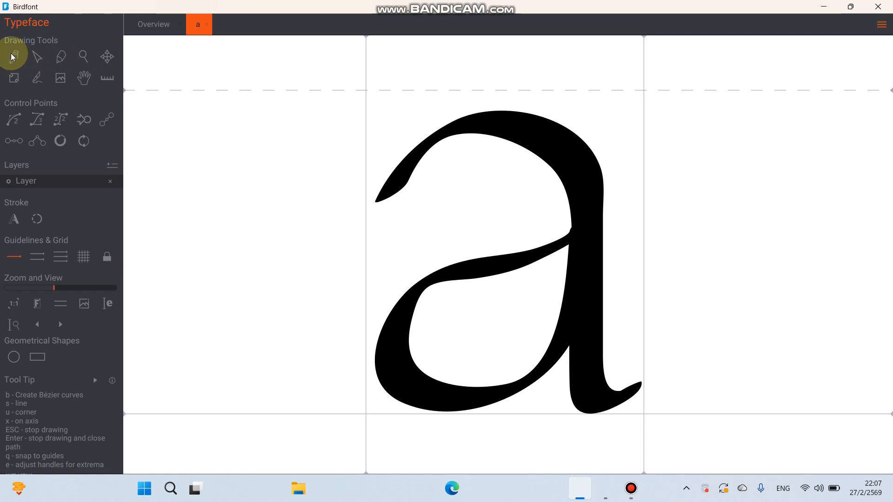
click(209, 202)
click(256, 164)
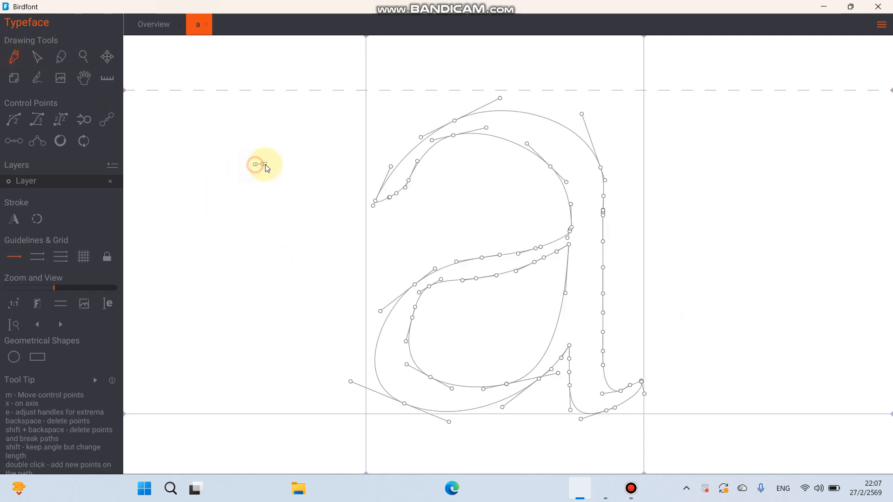
click(295, 188)
click(293, 236)
click(260, 331)
drag(246, 328, 242, 326)
click(153, 248)
click(248, 180)
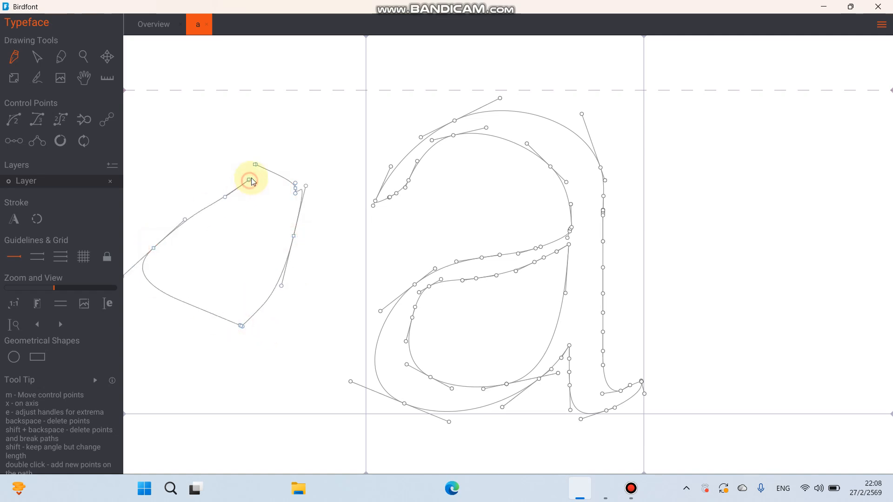
drag(243, 175, 238, 196)
click(233, 207)
click(254, 165)
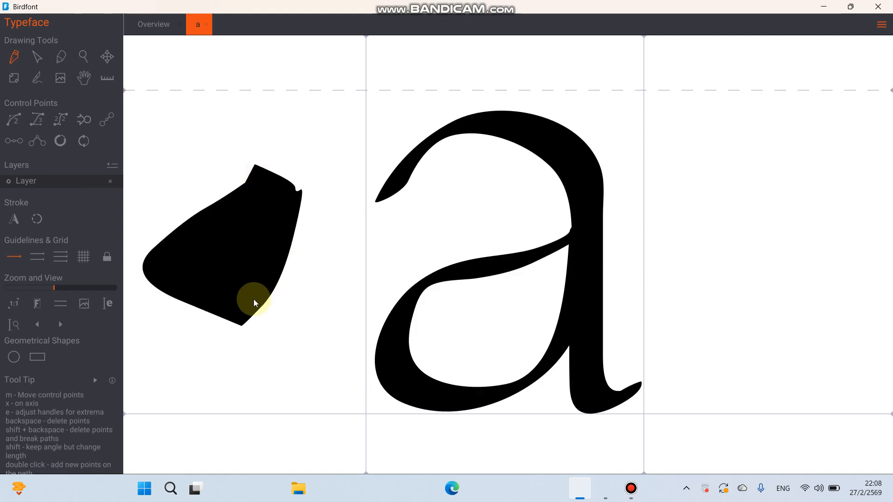
- Add a spiked point to the new shape, then select the whole drawn shape and delete it
click(253, 247)
drag(124, 125, 248, 314)
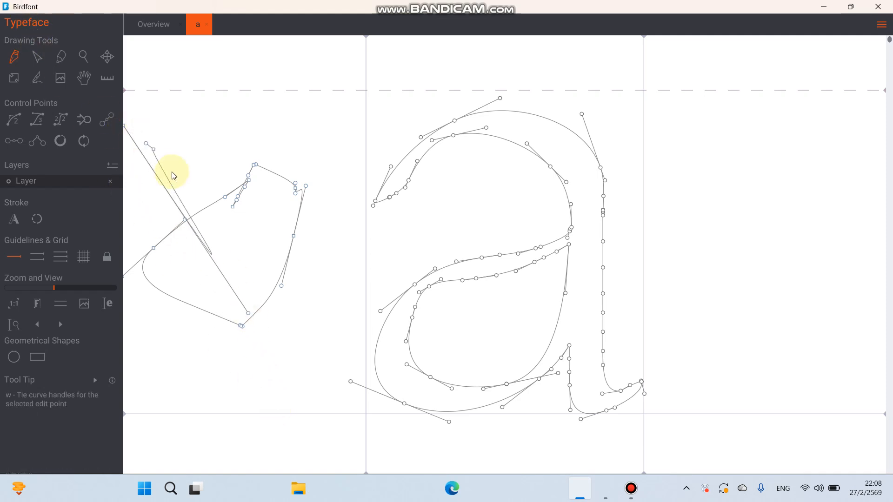
drag(173, 176, 124, 124)
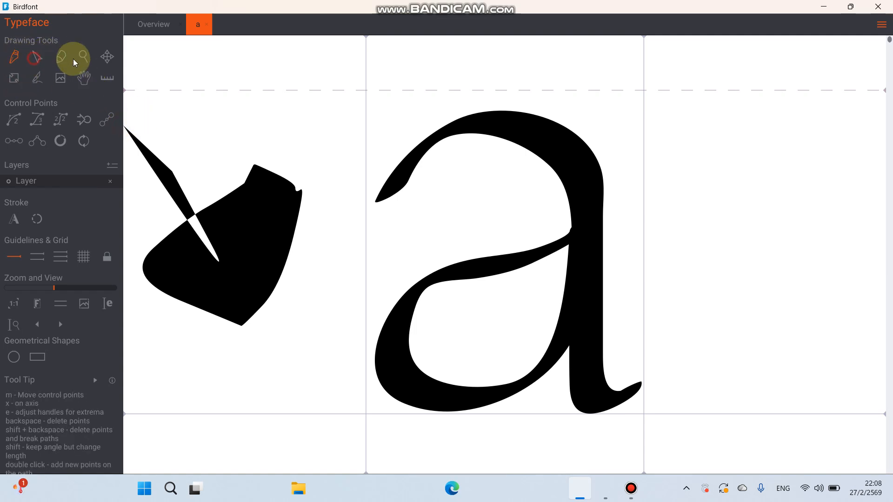
drag(336, 111, 156, 326)
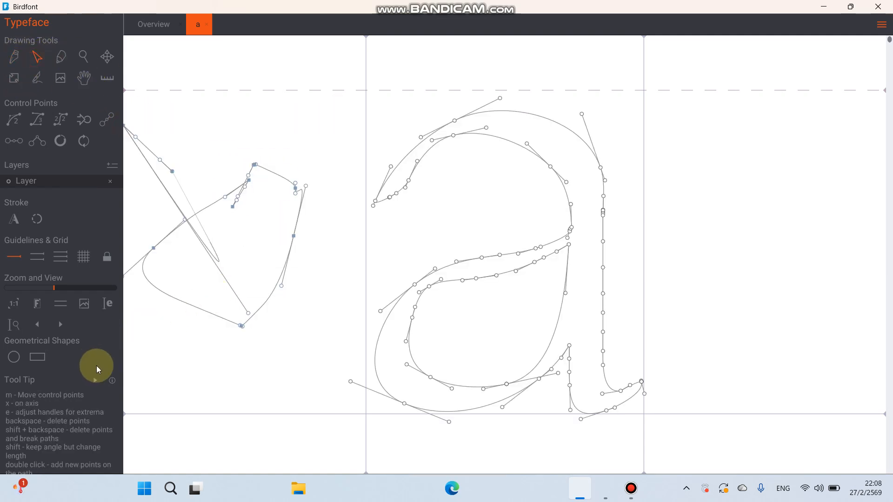
key(Delete)
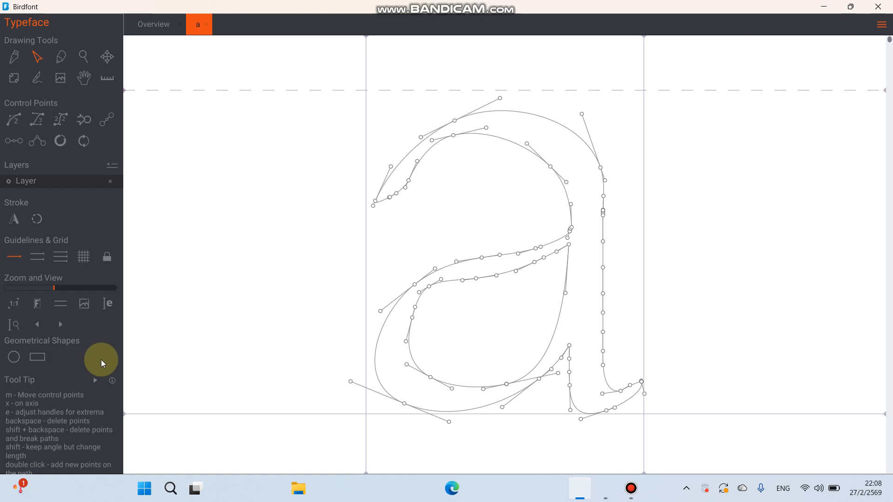
- Select the a outline with the Move tool and shift it slightly left
click(84, 56)
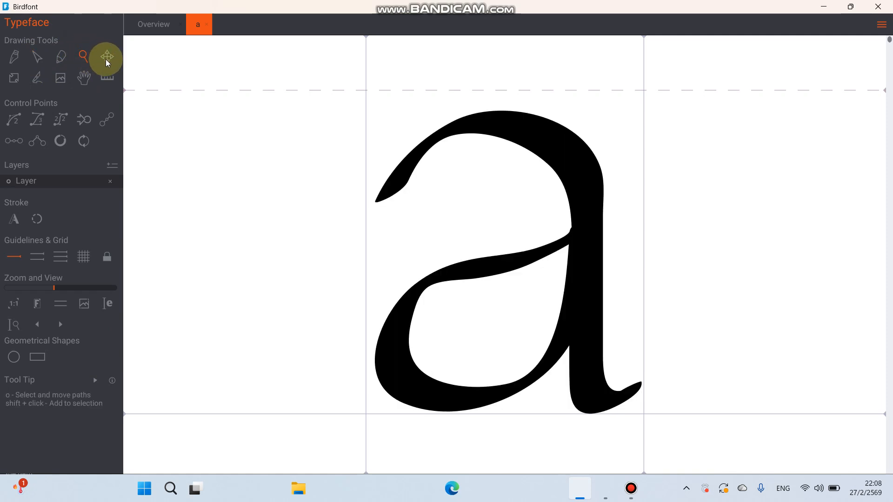
click(105, 59)
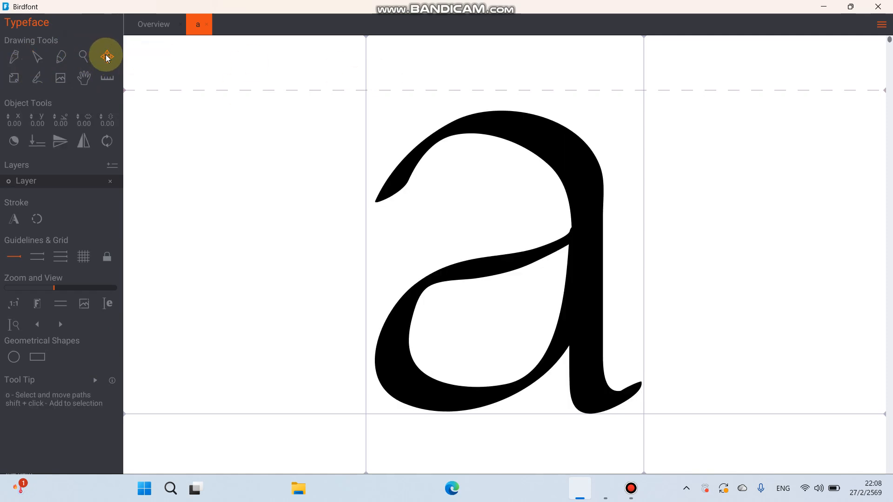
drag(272, 69, 722, 460)
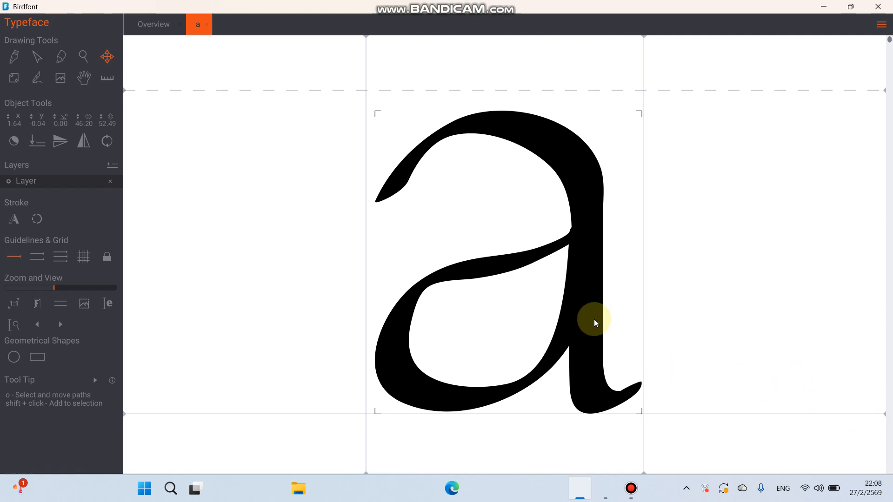
mouse_move(596, 322)
mouse_down()
mouse_move(578, 294)
mouse_move(604, 364)
mouse_move(594, 312)
mouse_move(591, 321)
mouse_up()
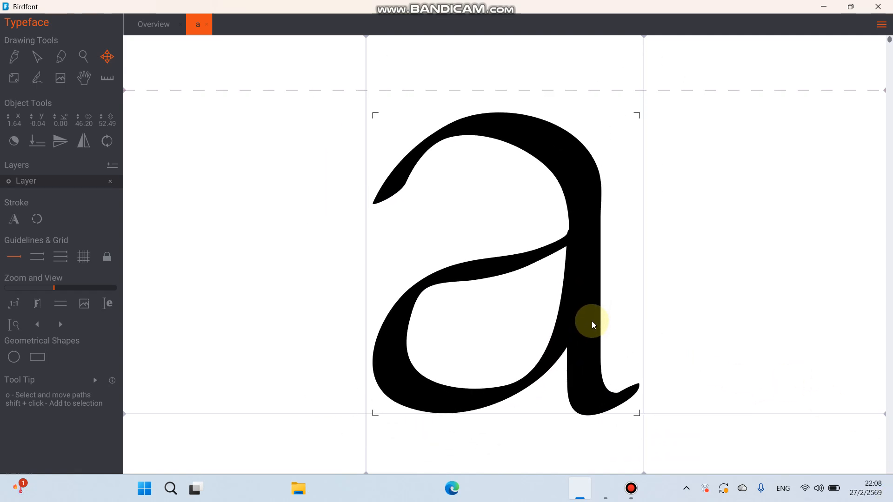
- Try resizing the a outline from its top-right corner with the Resize tool, then undo the resize
click(14, 78)
click(650, 108)
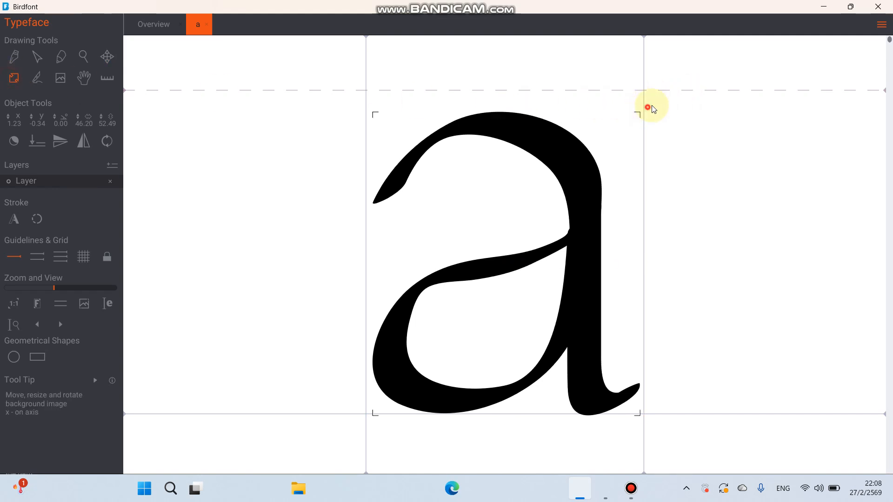
mouse_move(653, 109)
mouse_down()
mouse_move(694, 72)
mouse_move(657, 124)
mouse_move(669, 112)
mouse_move(666, 119)
mouse_up()
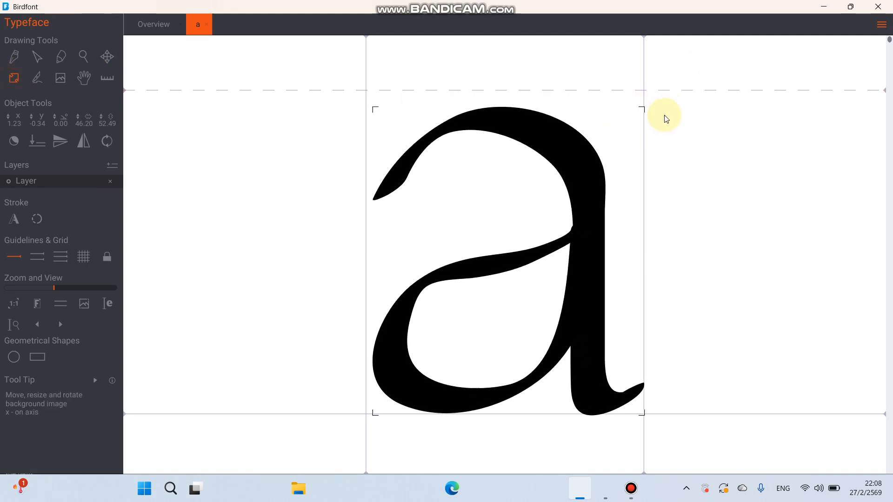
key(ctrl+z)
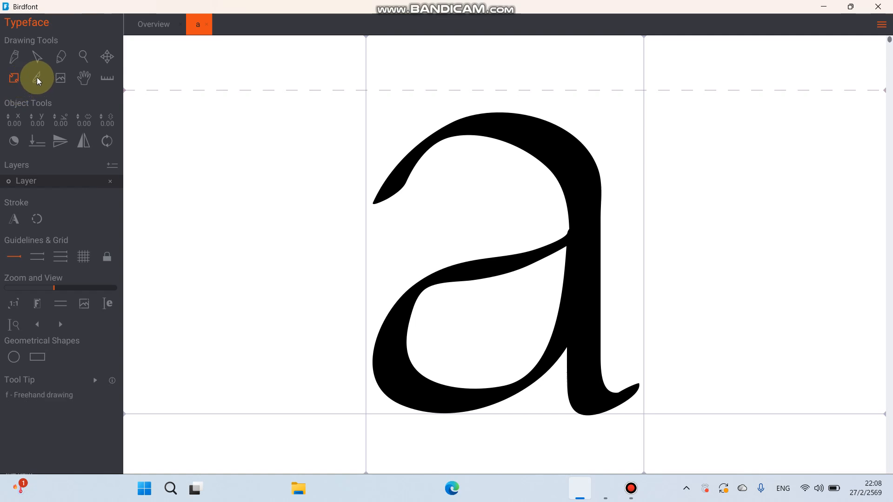
- Show the glyph sequence bar and enter abc to preview those glyphs together
click(113, 80)
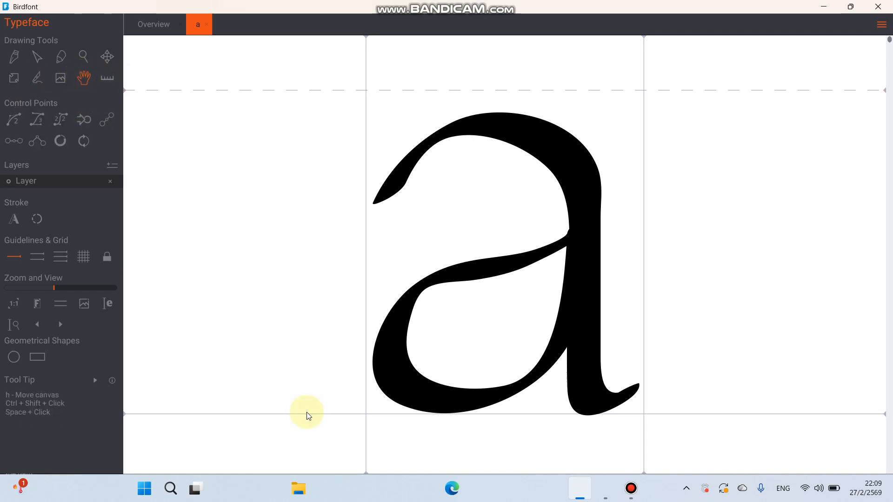
drag(216, 320, 213, 254)
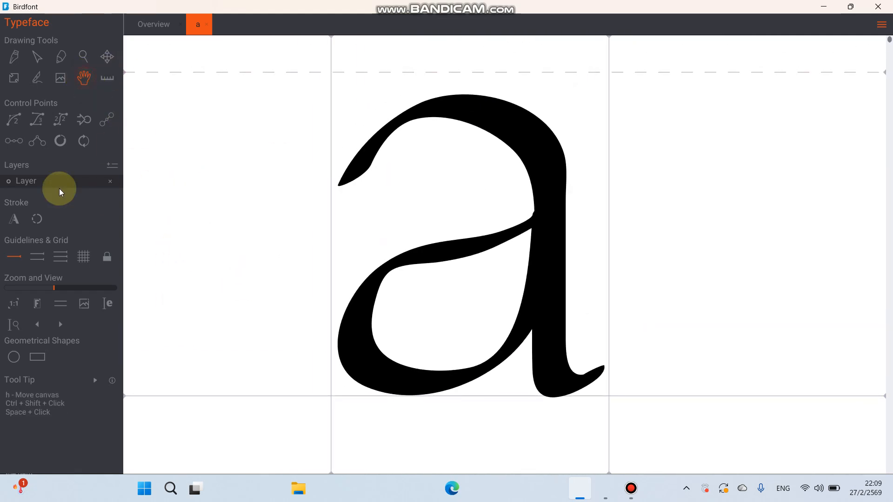
click(12, 326)
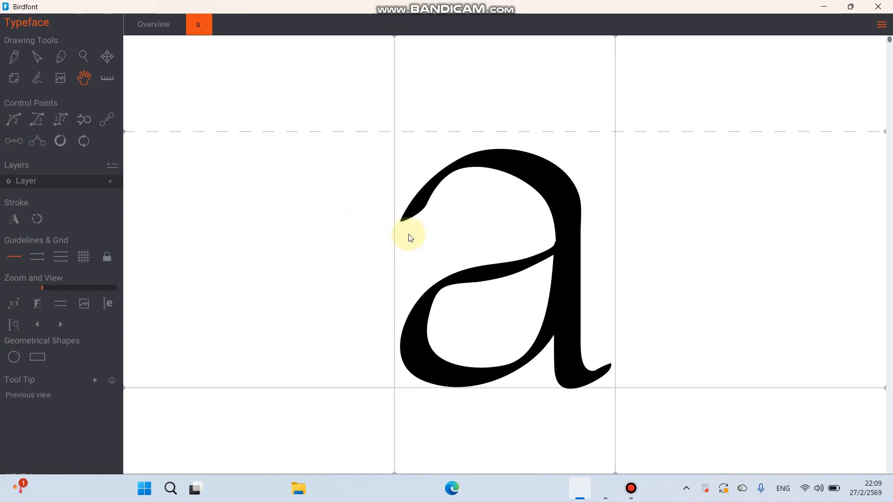
click(106, 304)
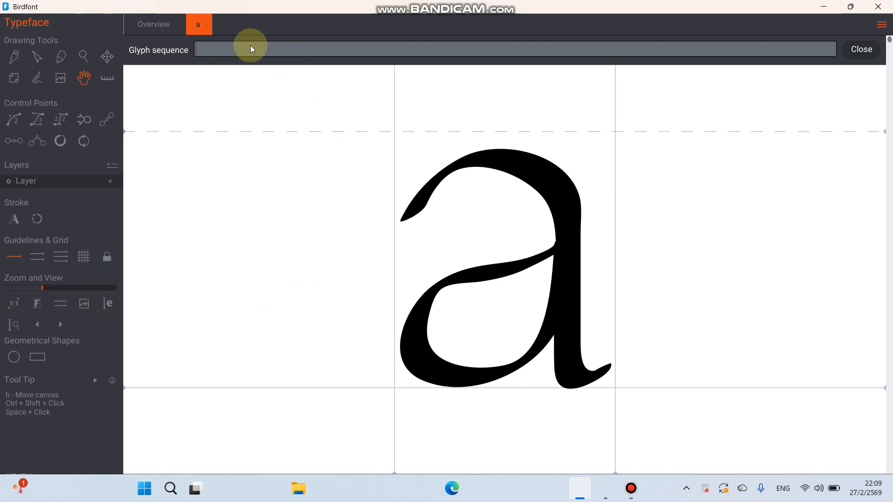
text(b)
key(BackSpace)
text(ab)
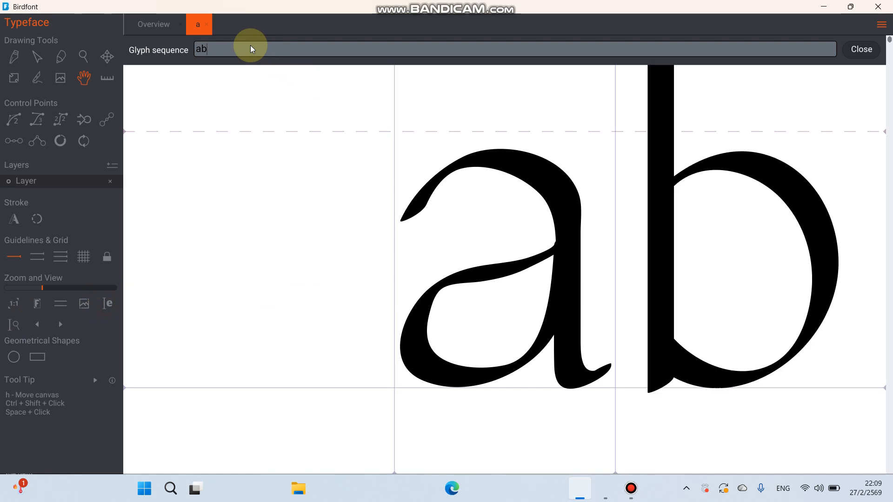
text(c)
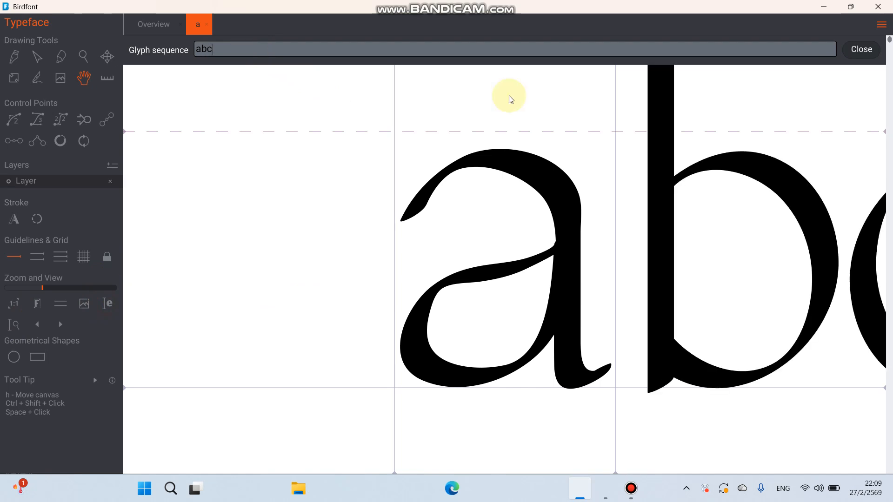
- Open the b glyph from the previewed sequence
double_click(698, 442)
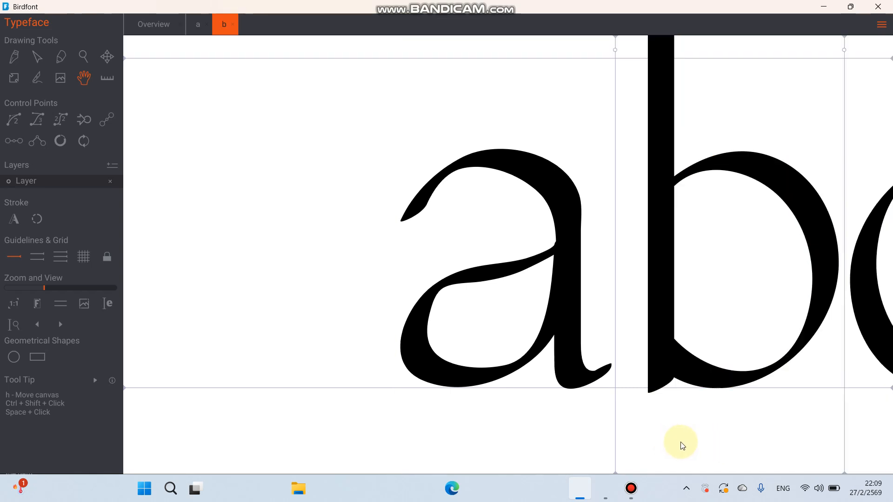
click(809, 302)
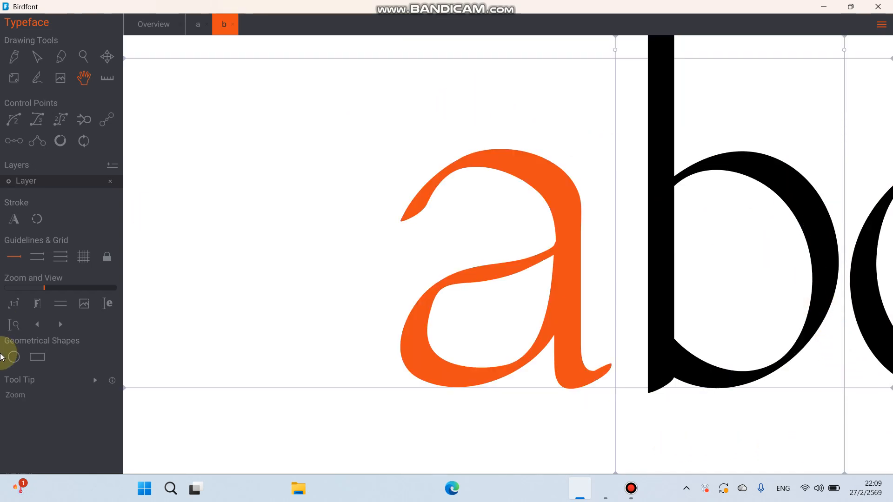
- Clear the glyph sequence, close its bar and close the b glyph's tab
click(108, 303)
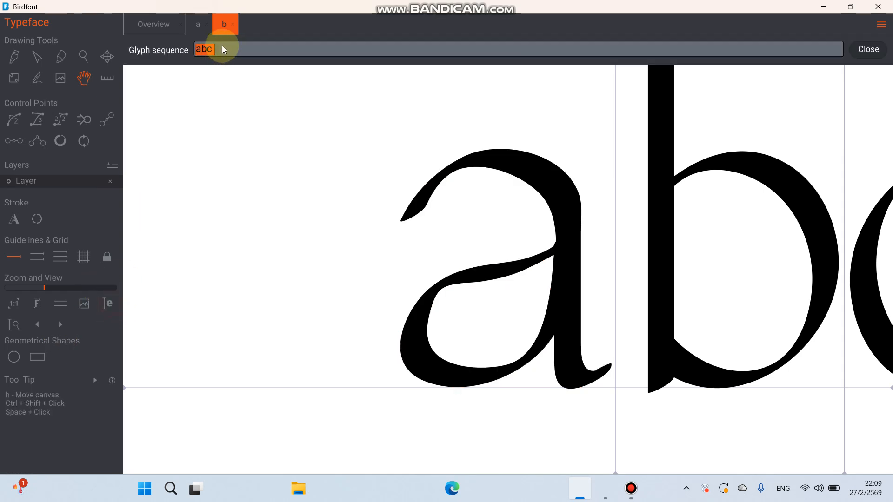
key(BackSpace)
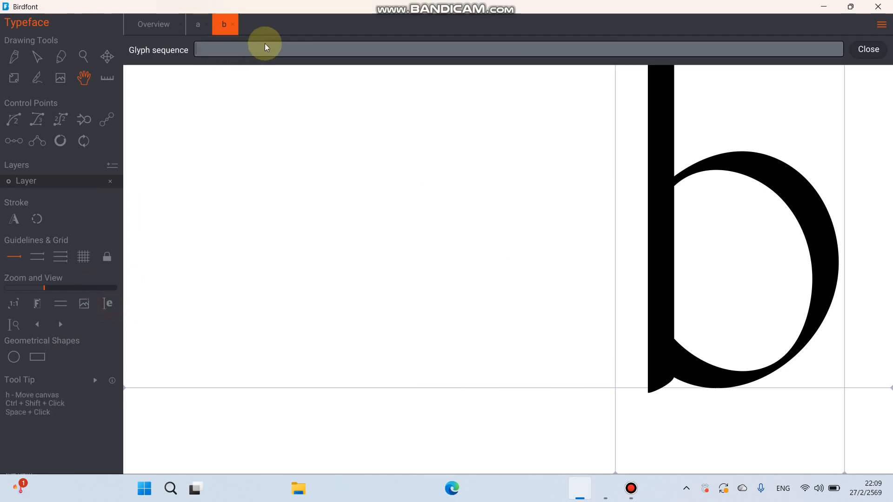
click(870, 49)
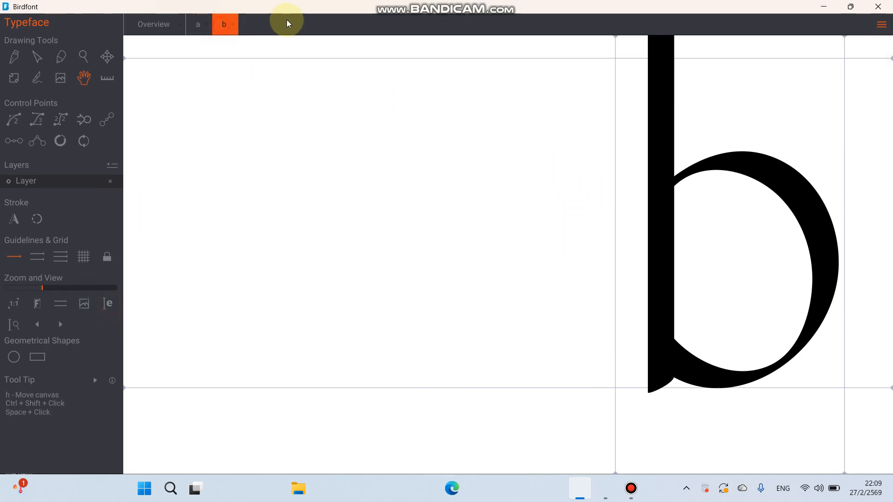
click(233, 25)
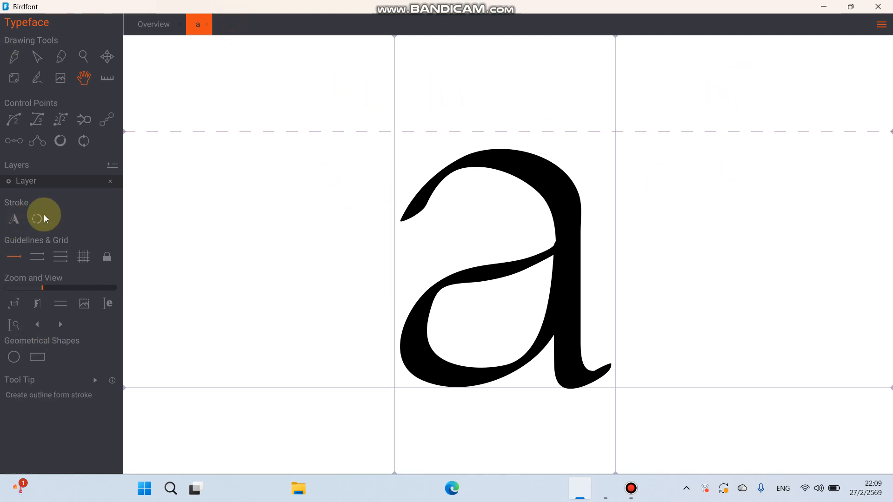
- Switch to the Overview and scroll through the glyph grid
click(169, 24)
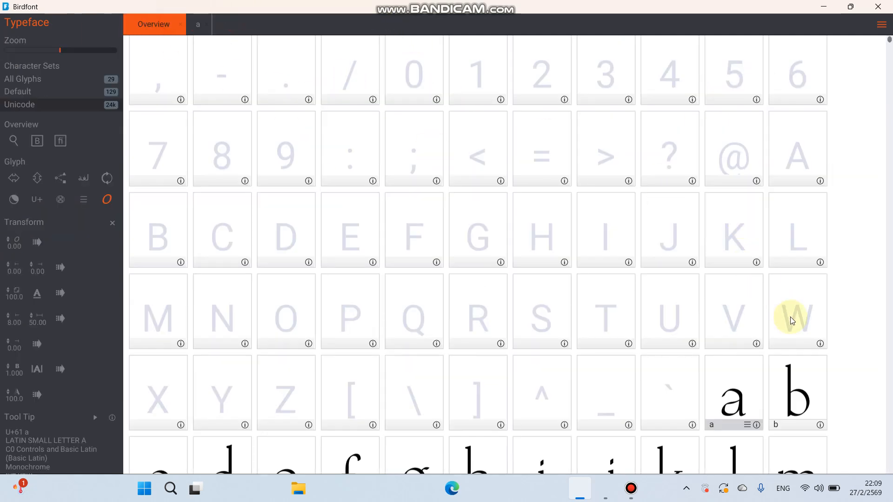
scroll(782, 316, down, 3)
scroll(768, 315, up, 2)
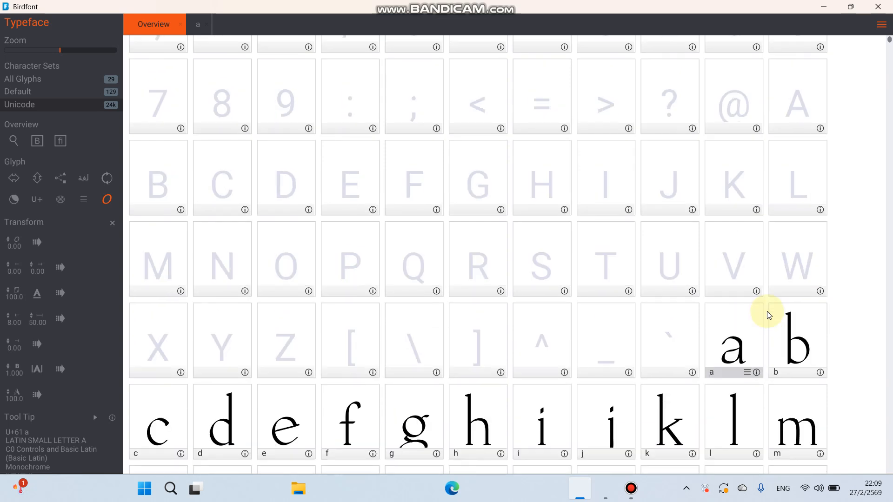
scroll(557, 265, down, 2)
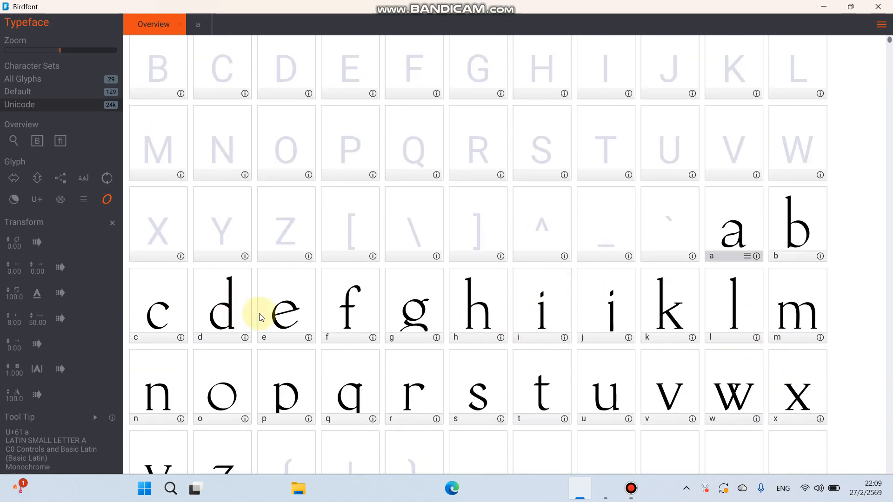
scroll(341, 314, down, 2)
scroll(340, 314, up, 4)
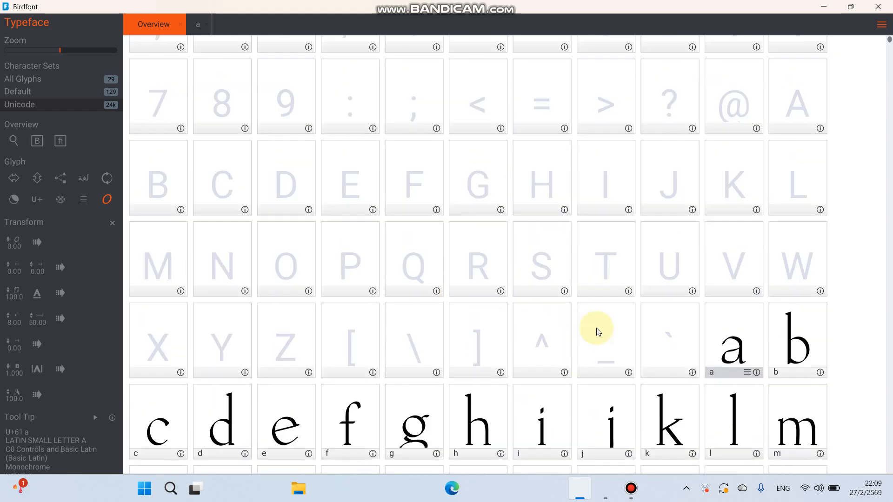
click(882, 25)
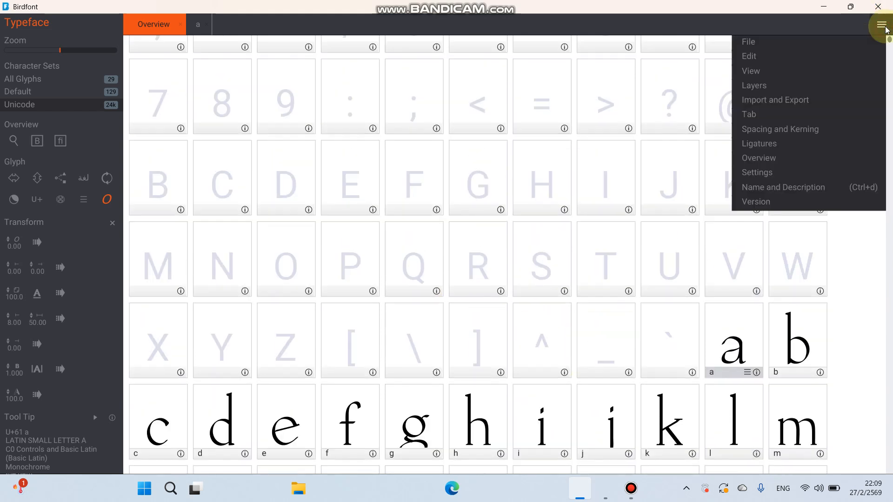
click(798, 100)
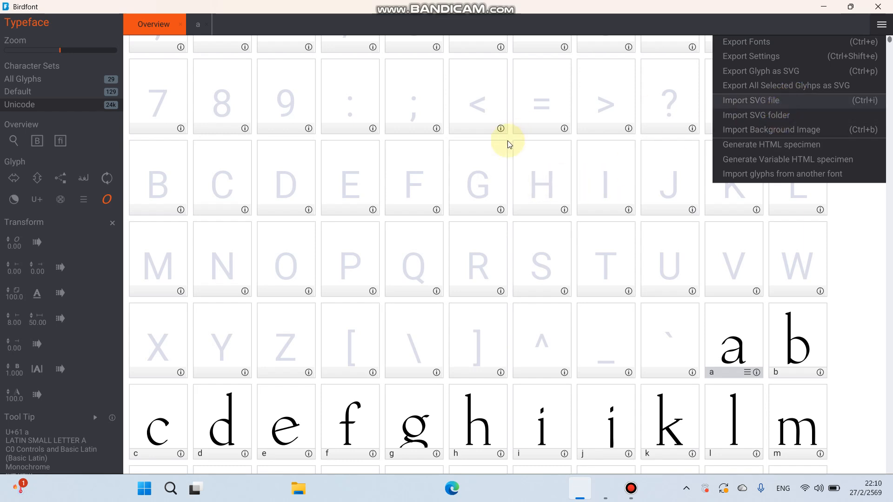
click(479, 181)
- Browse the Overview grid, selecting several empty uppercase glyph cells and scrolling through the characters
click(528, 184)
click(618, 191)
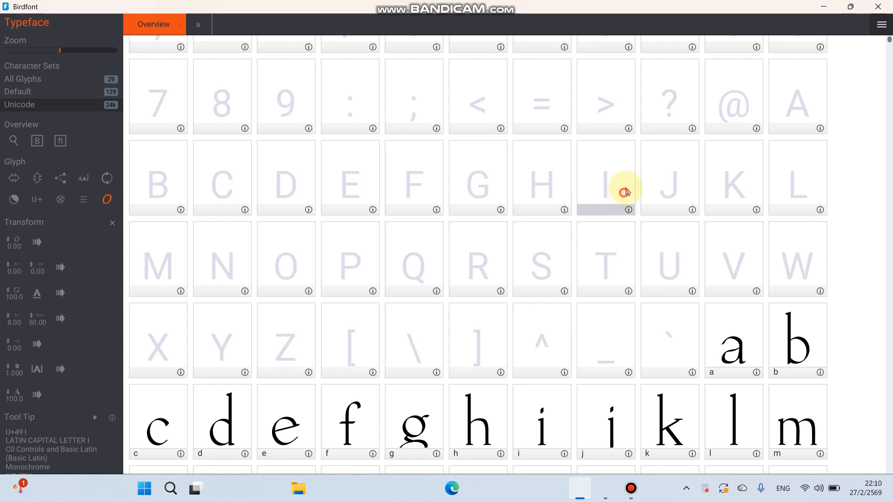
click(660, 184)
click(731, 177)
click(797, 191)
click(795, 245)
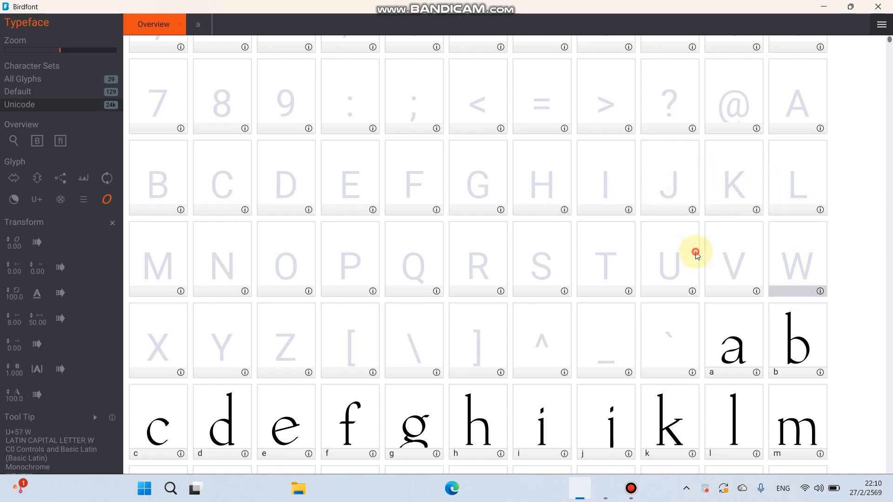
click(692, 253)
scroll(413, 250, down, 3)
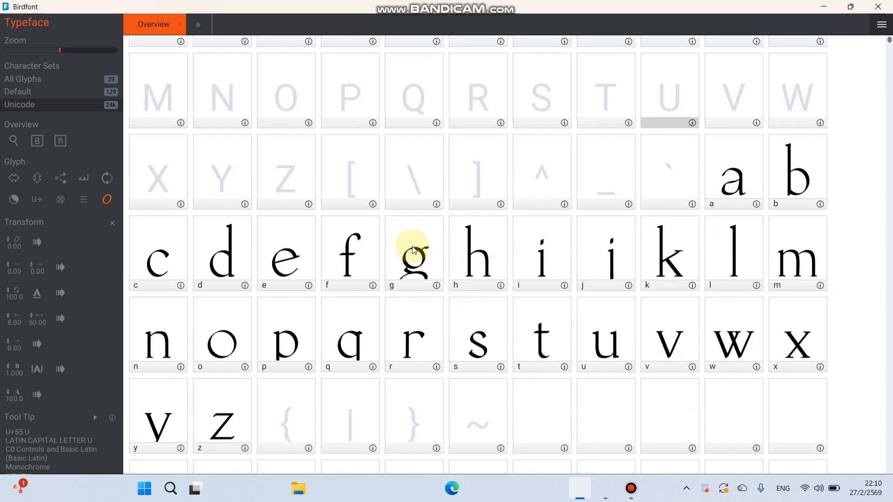
scroll(412, 249, down, 2)
scroll(454, 317, up, 8)
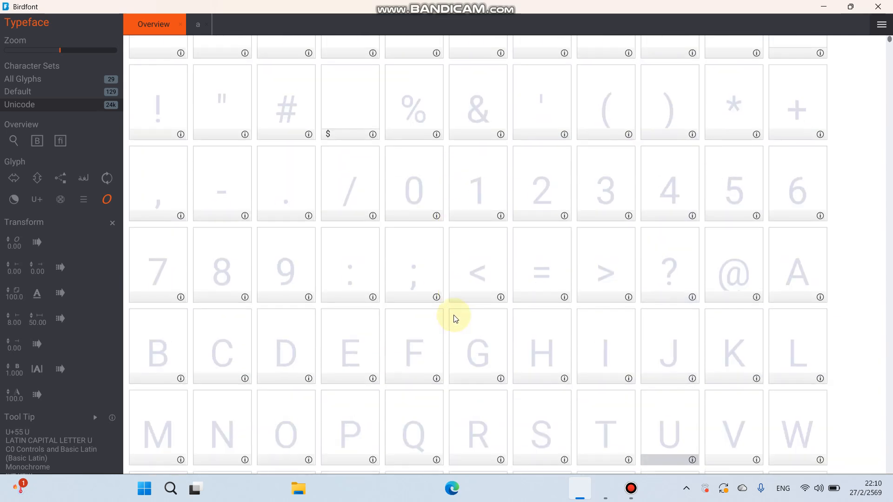
scroll(455, 318, up, 3)
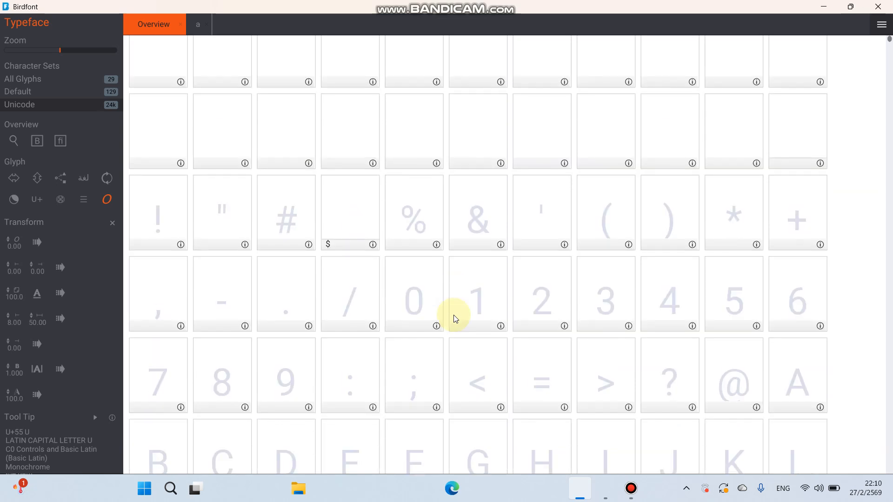
scroll(454, 318, up, 3)
scroll(454, 317, down, 1)
scroll(455, 317, down, 5)
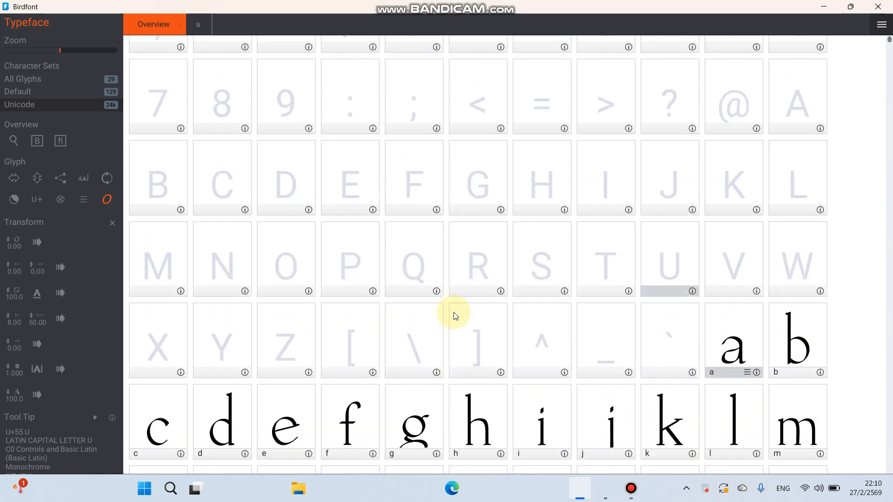
scroll(454, 316, down, 2)
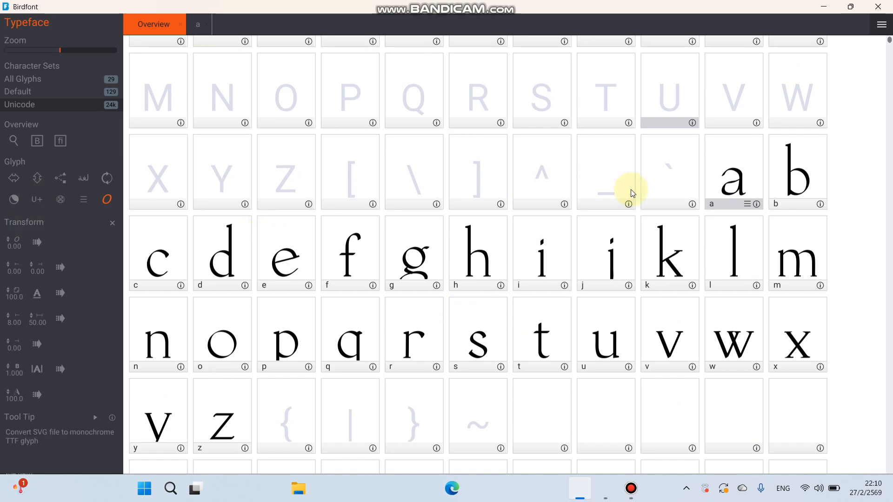
- Open the a glyph and nudge its left and right side bearing lines
click(726, 179)
click(726, 180)
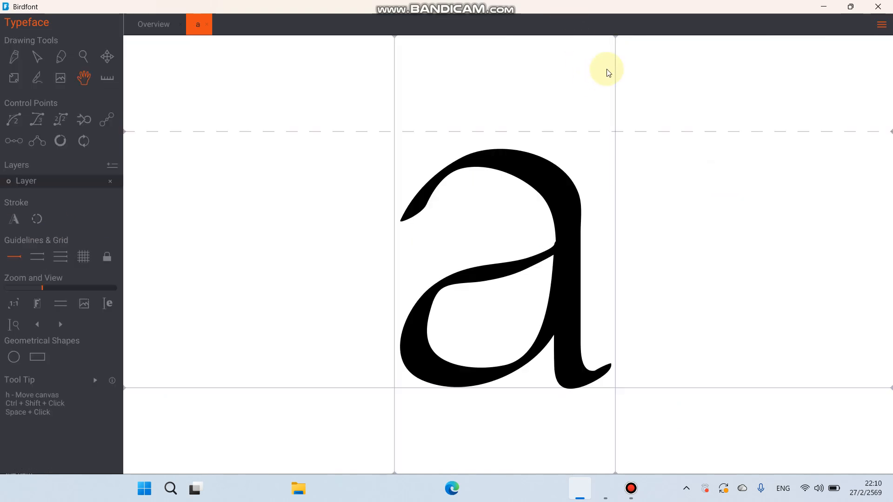
mouse_move(616, 41)
mouse_down()
mouse_move(636, 38)
mouse_move(616, 44)
mouse_up()
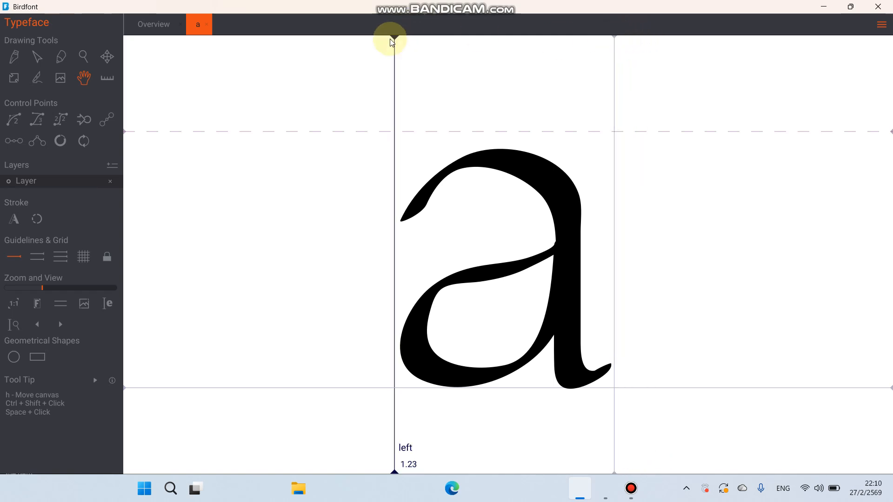
drag(393, 37, 397, 43)
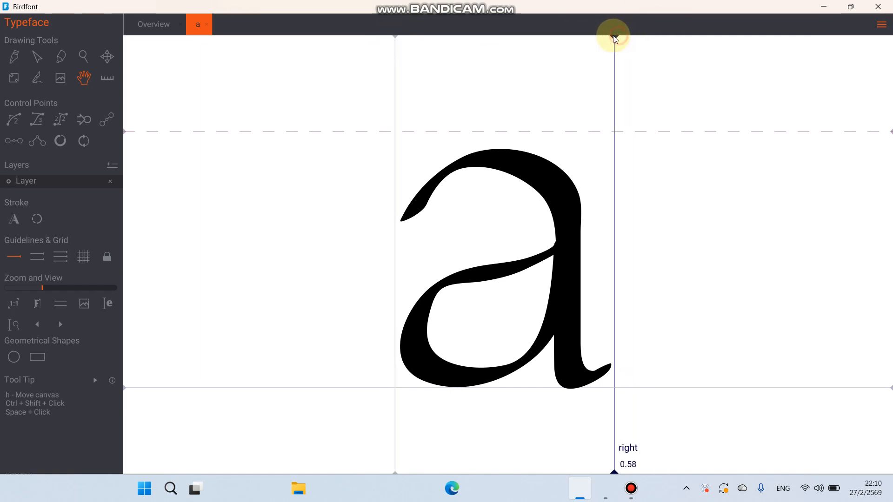
drag(615, 38, 615, 36)
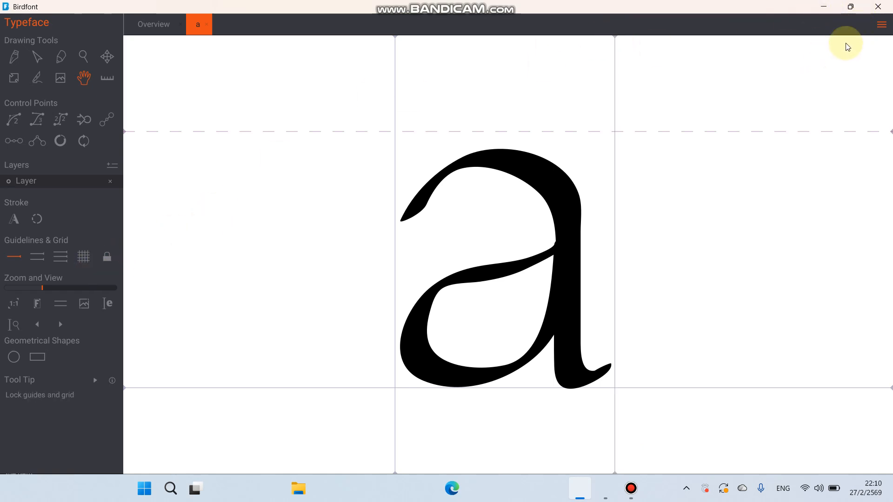
click(880, 24)
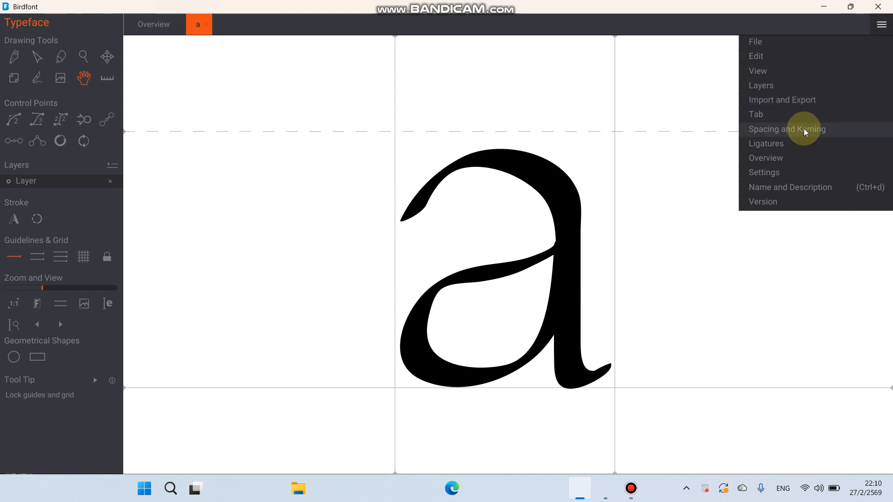
click(613, 38)
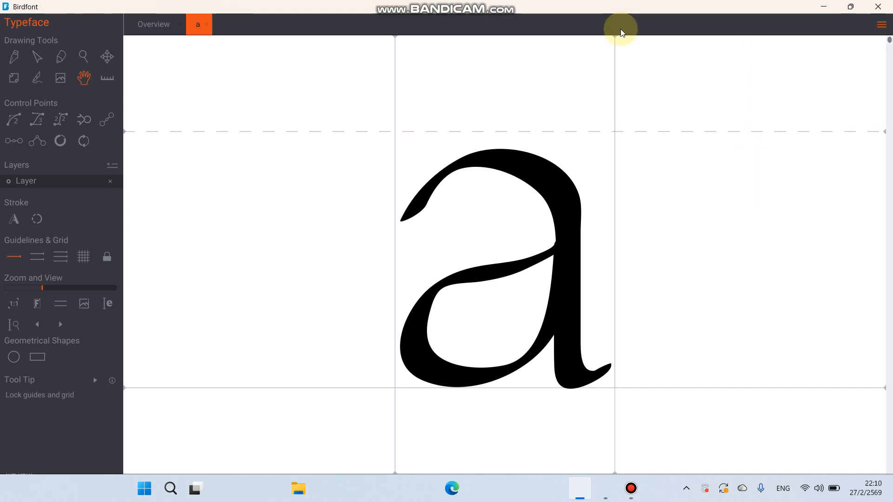
click(882, 30)
click(637, 48)
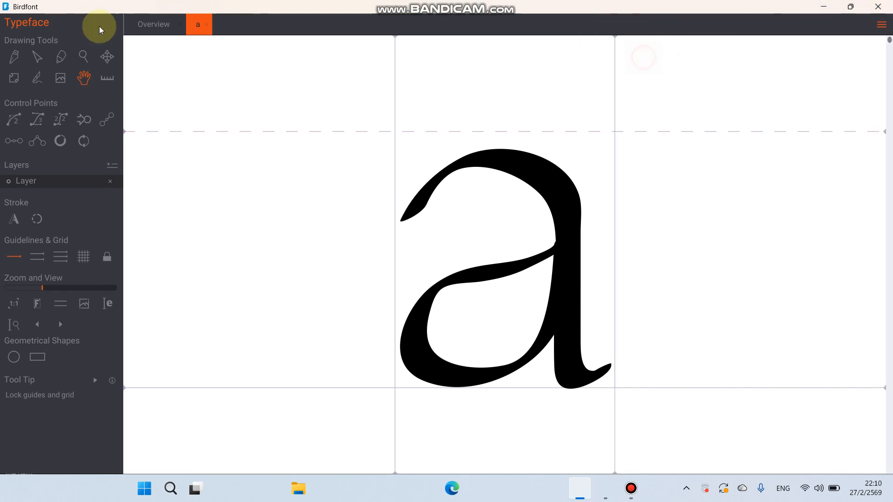
- Switch between the Overview and the a glyph to review them
click(144, 21)
double_click(730, 180)
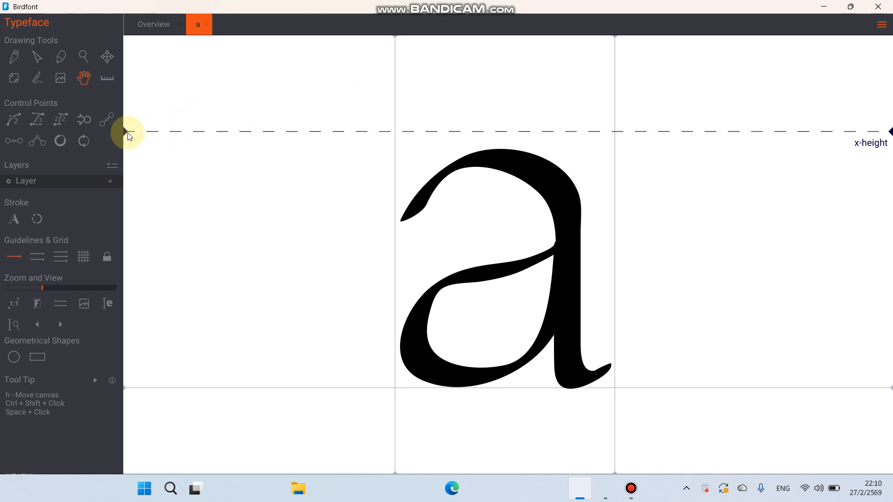
scroll(155, 110, up, 4)
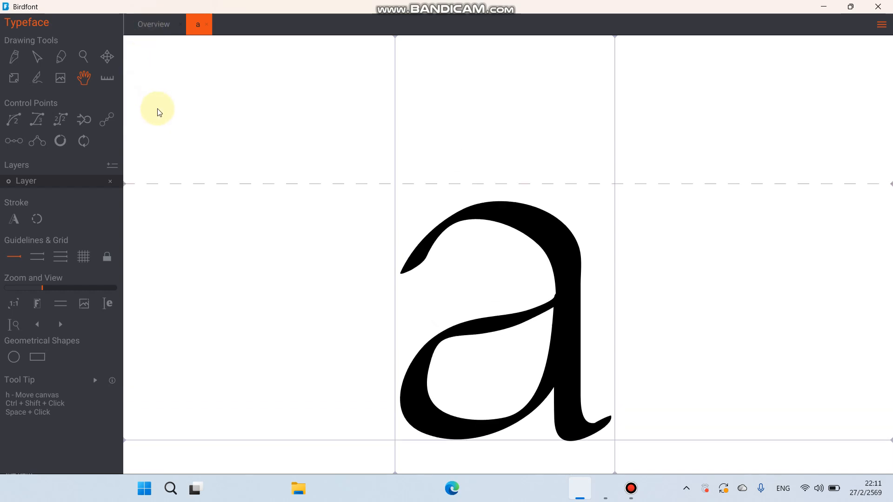
scroll(163, 130, down, 3)
click(153, 23)
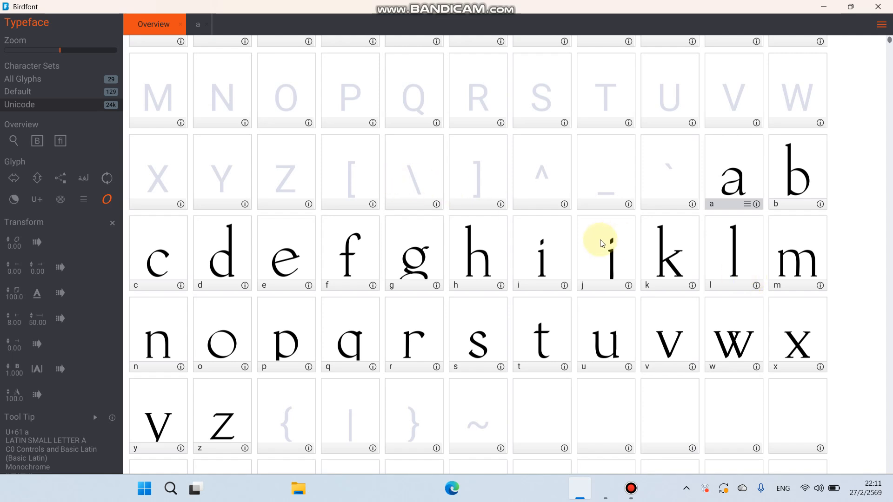
- Scroll the Overview grid and open the backslash glyph
scroll(599, 242, down, 3)
scroll(599, 241, up, 3)
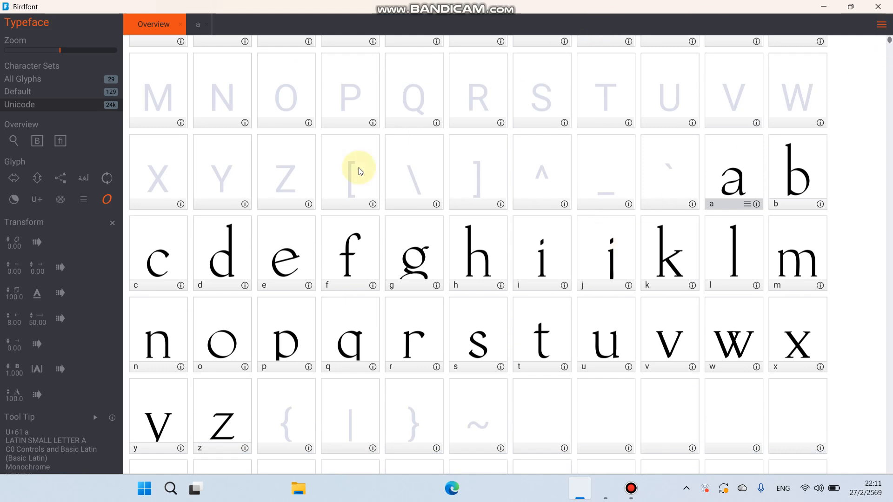
double_click(409, 254)
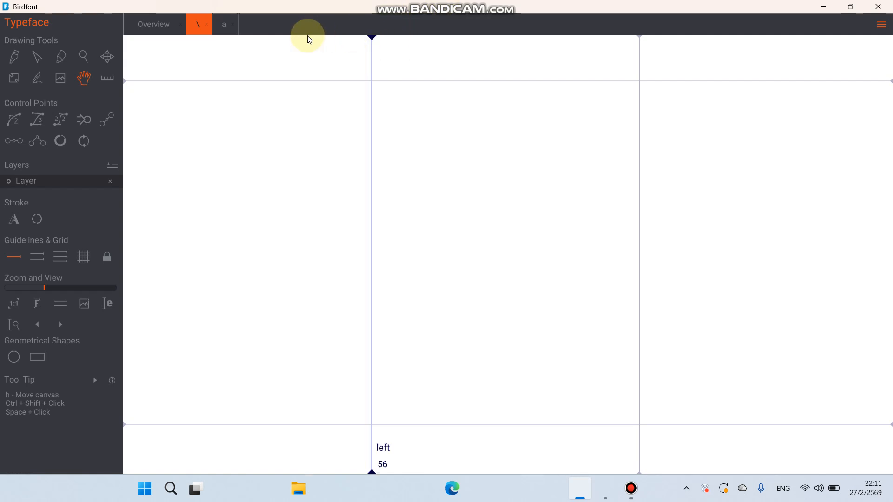
- Return to the a glyph and nudge its right side bearing line slightly
click(221, 24)
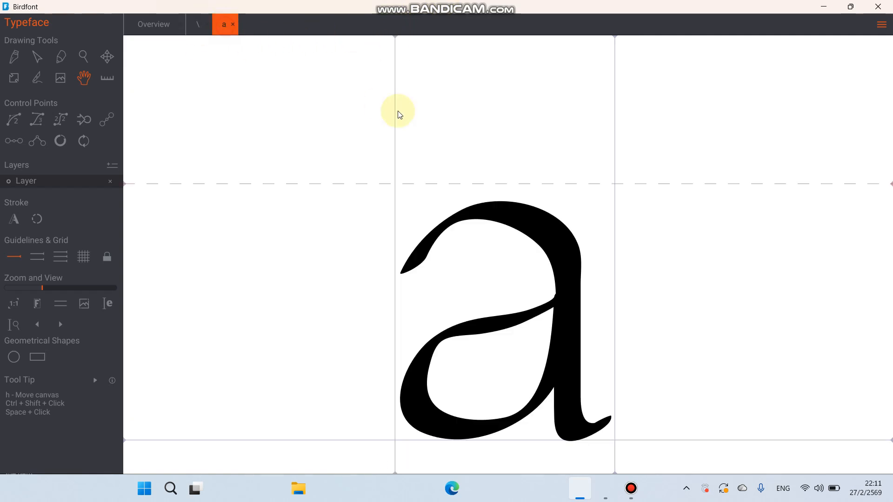
mouse_move(615, 36)
mouse_down()
mouse_move(600, 40)
mouse_move(616, 38)
mouse_up()
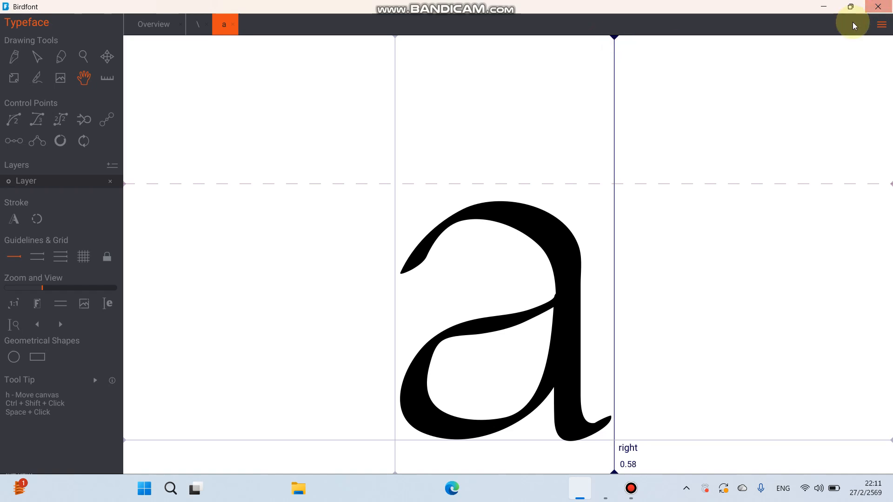
- Open the Kerning tab through the Spacing and Kerning options
click(882, 24)
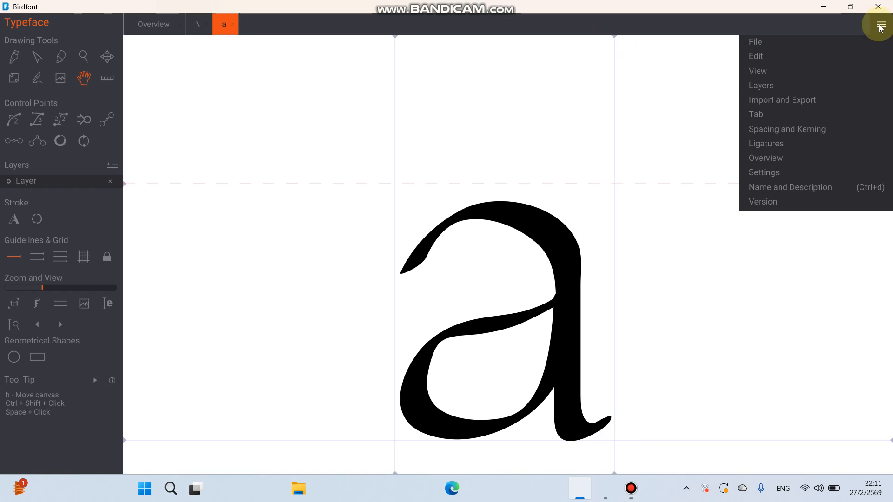
click(808, 130)
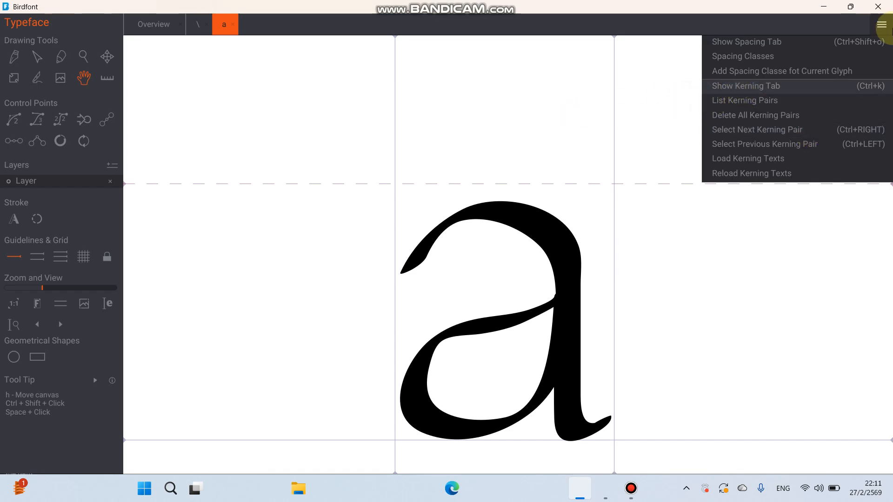
click(881, 25)
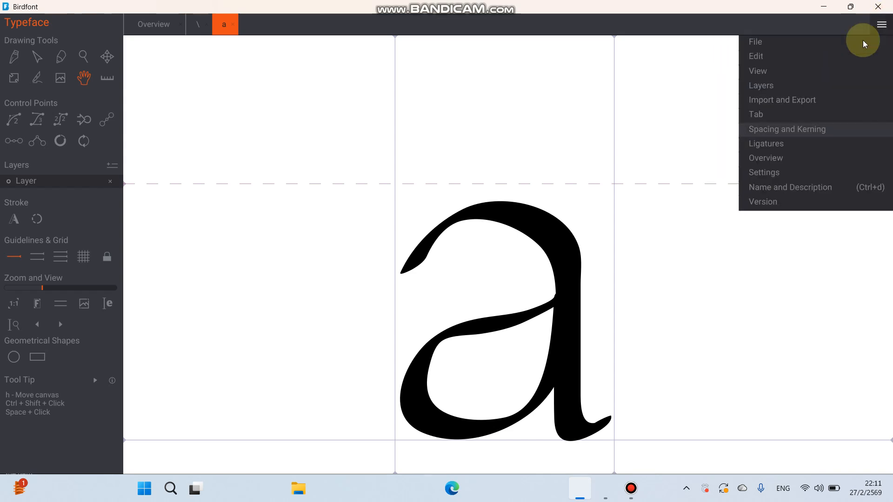
click(840, 132)
click(819, 84)
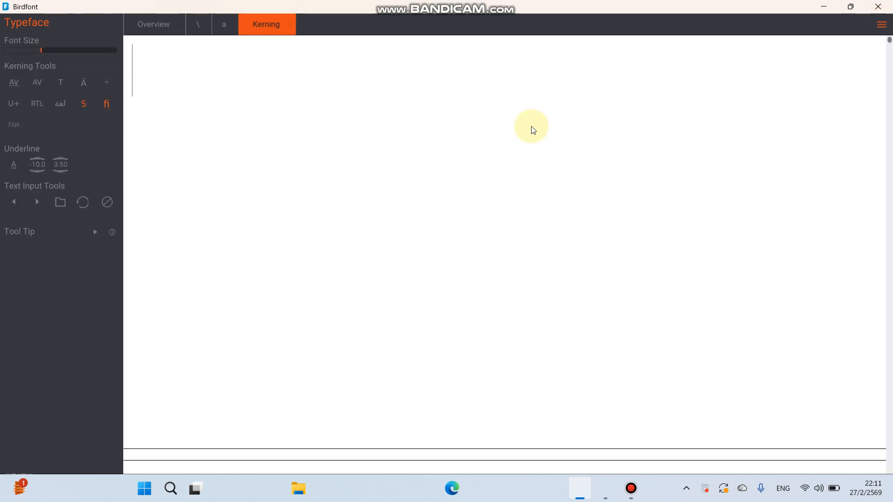
- Enter the sample text "aquickbrownfoxjumps over the lazy dog" in the kerning view, correcting typos along the way
text(a)
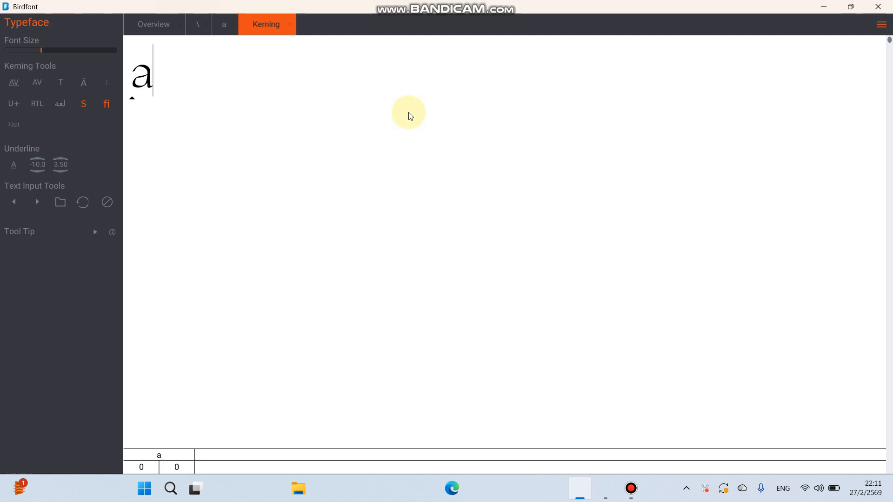
text(quiv)
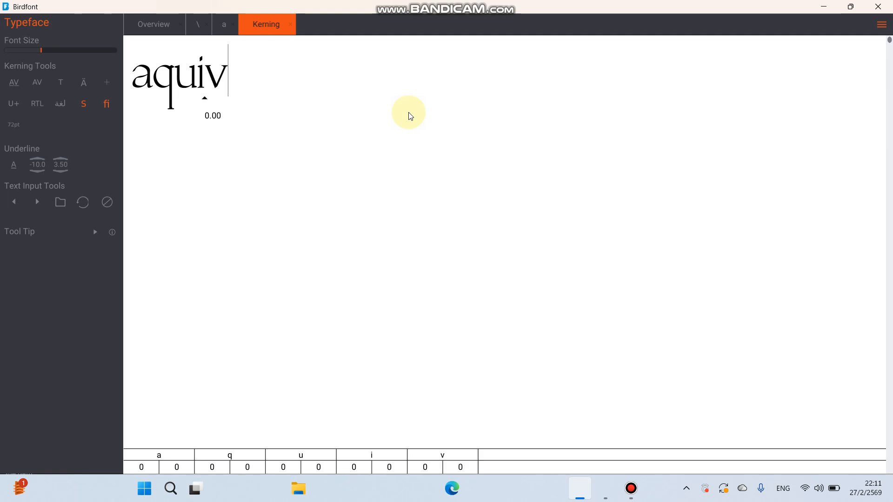
key(BackSpace)
text(c)
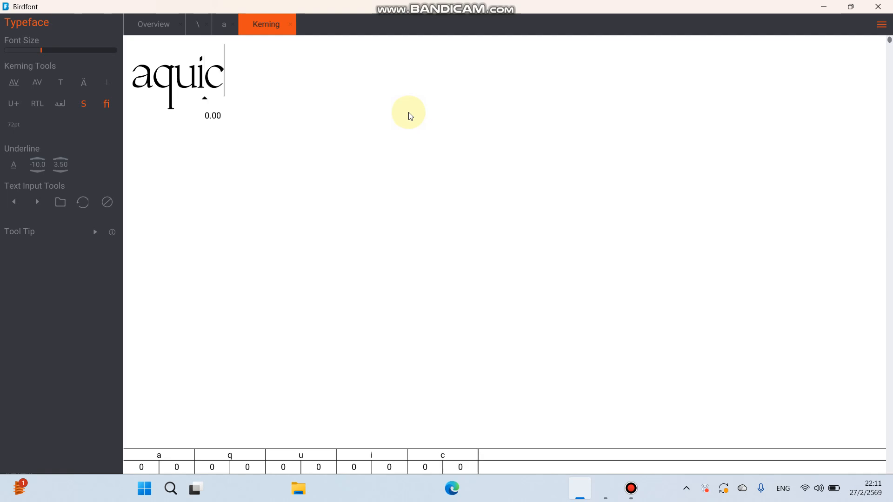
text(kb)
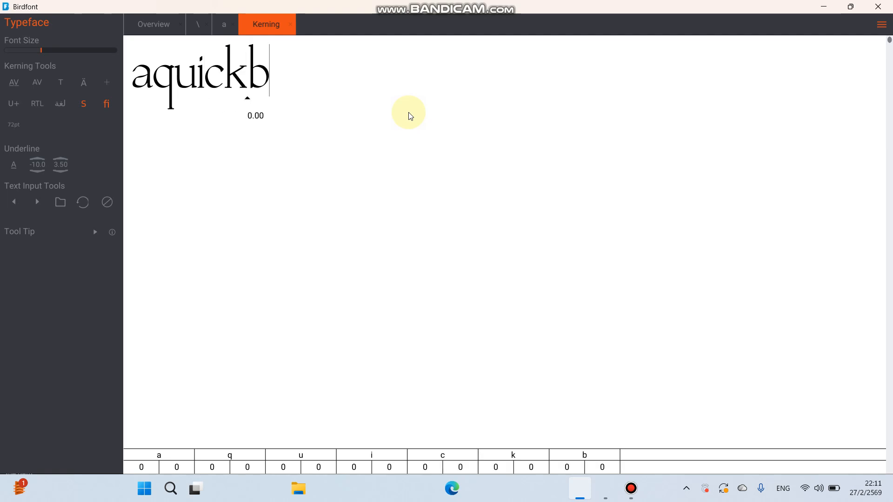
text(rownfo)
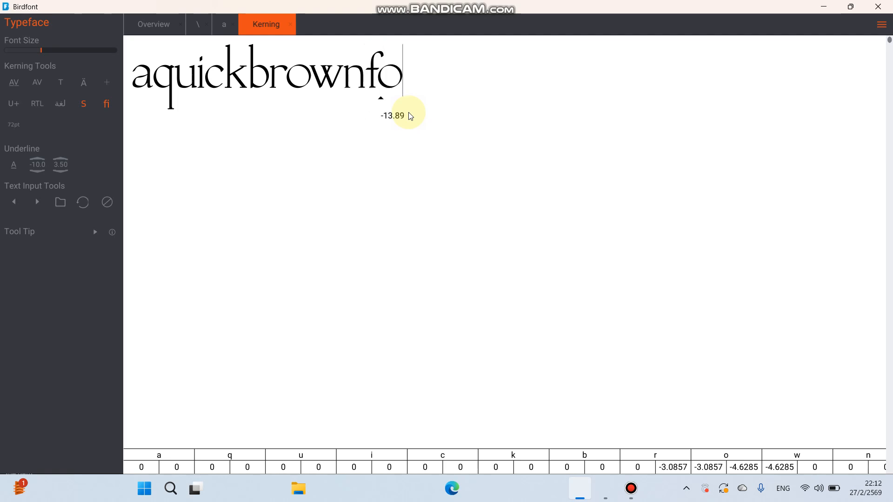
text(xju)
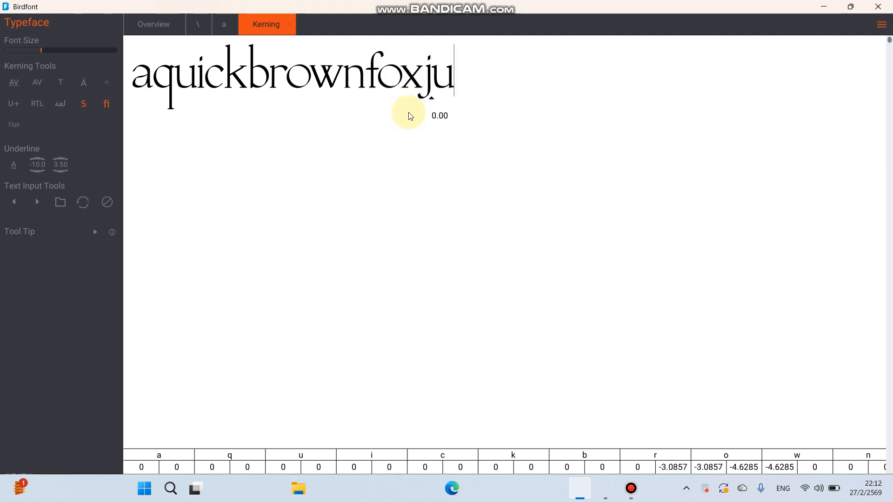
text(mpsthe)
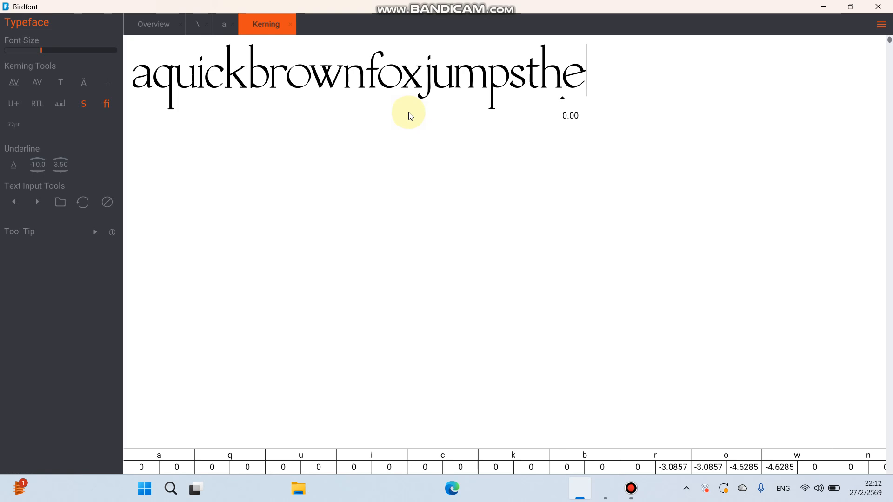
text( jumps th)
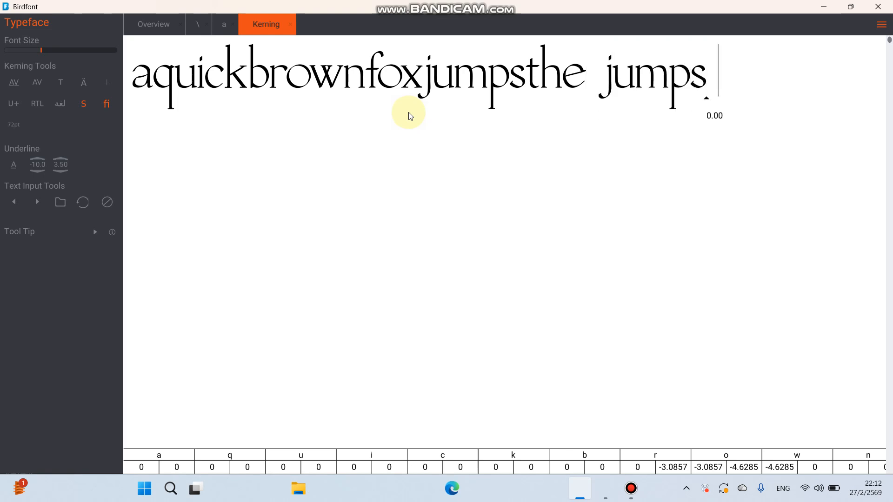
key(BackSpace)
key(BackSpace)
key(BackSpace)
key(BackSpace)
key(BackSpace)
key(BackSpace)
key(BackSpace)
key(BackSpace)
key(BackSpace)
key(BackSpace)
key(BackSpace)
key(BackSpace)
key(BackSpace)
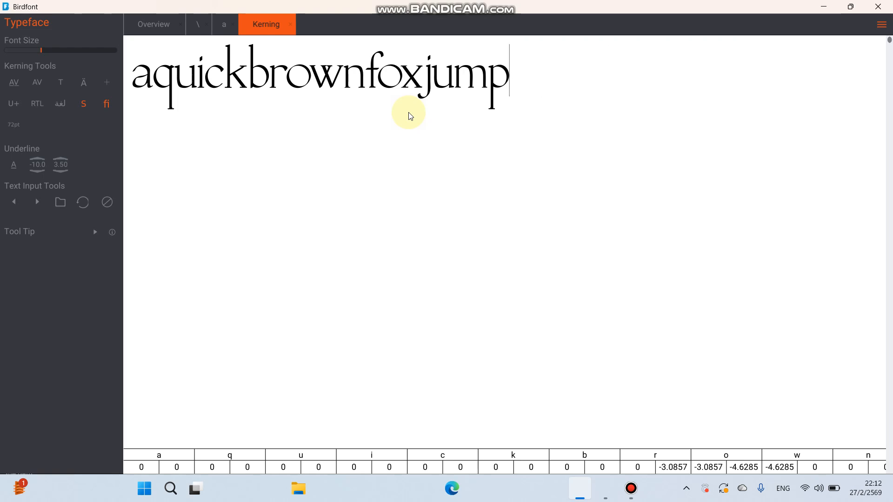
text(s over)
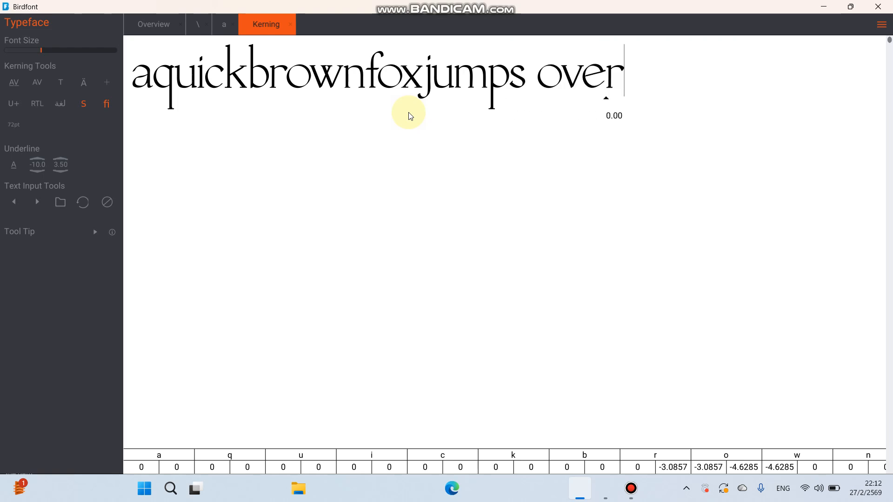
text( the la)
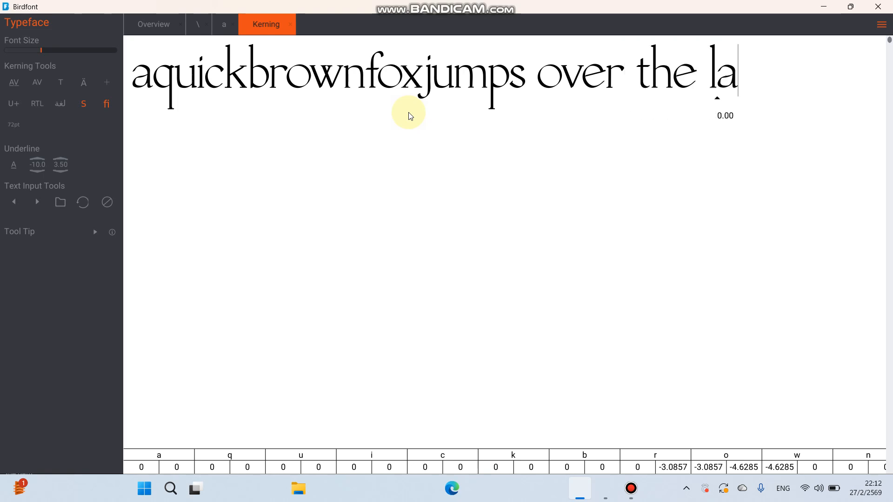
text(zt)
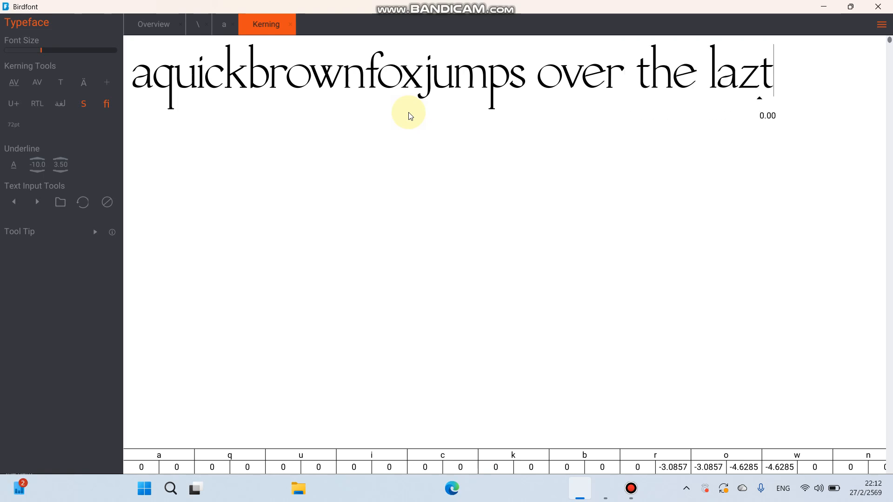
key(BackSpace)
text(y)
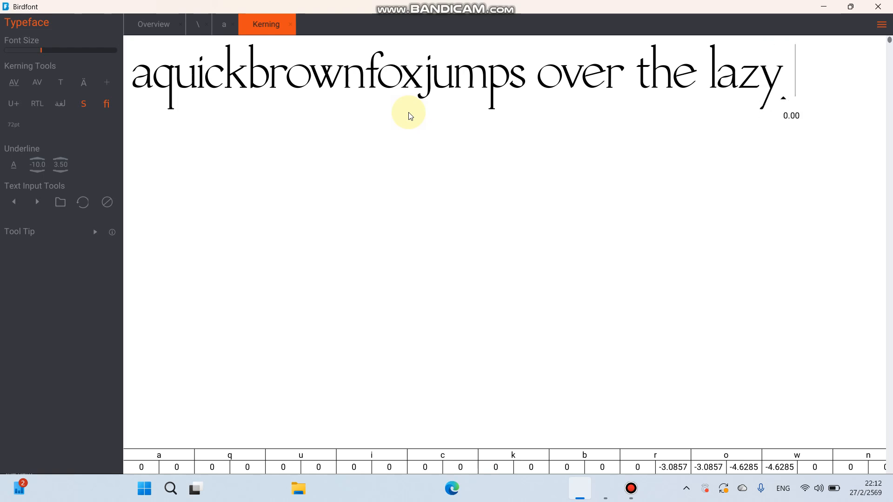
text( dog)
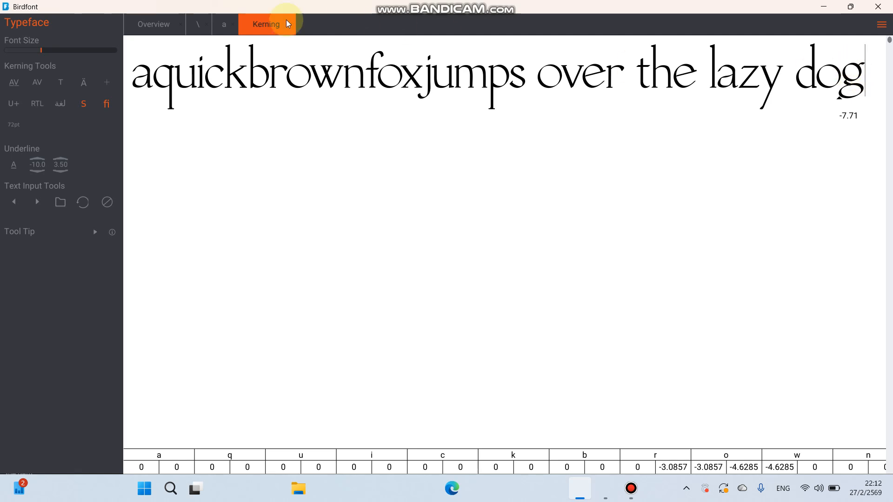
- Switch to the Overview and open the g glyph
click(154, 21)
scroll(393, 113, down, 1)
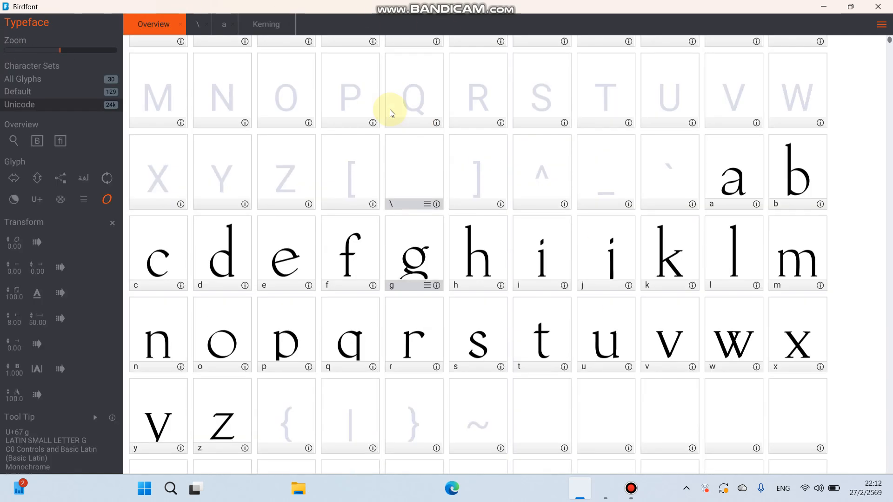
double_click(413, 268)
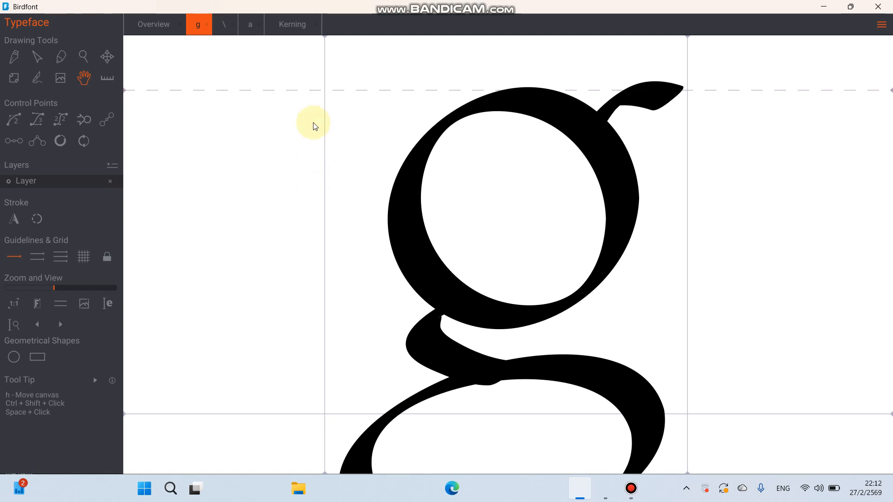
- Select the whole g outline with the Move tool and nudge it slightly downward
scroll(311, 125, down, 1)
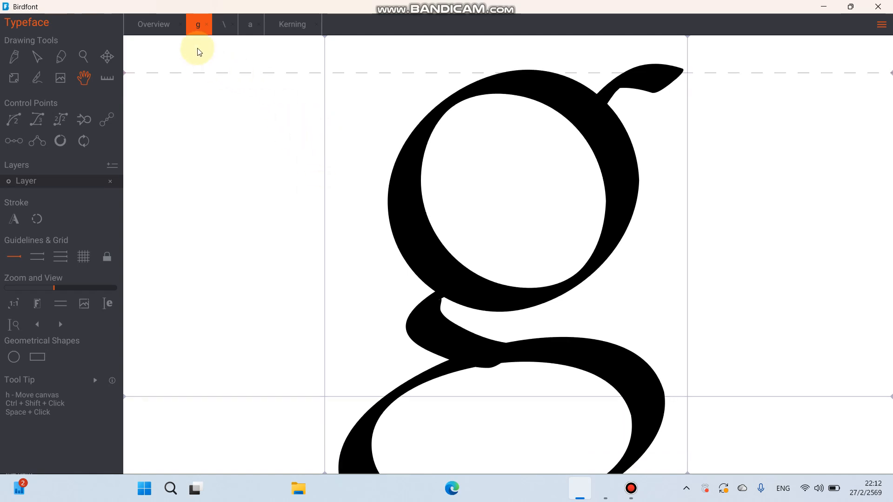
drag(206, 48, 219, 86)
scroll(155, 58, up, 4)
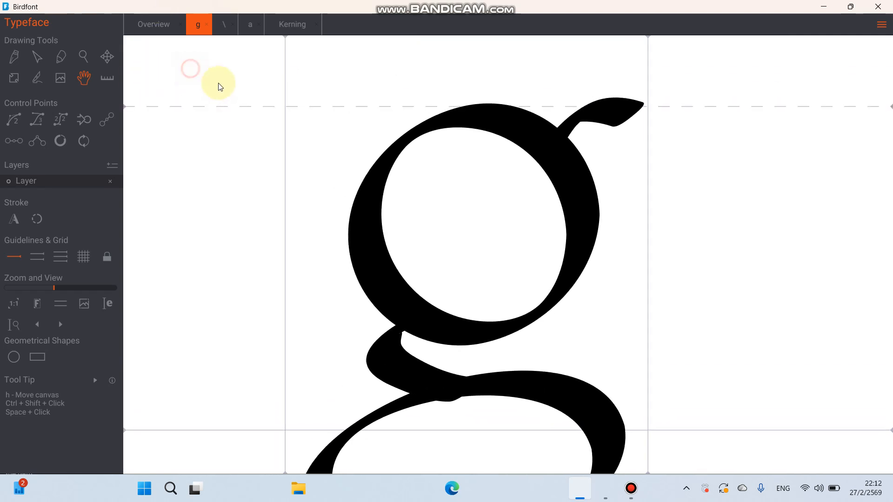
click(108, 57)
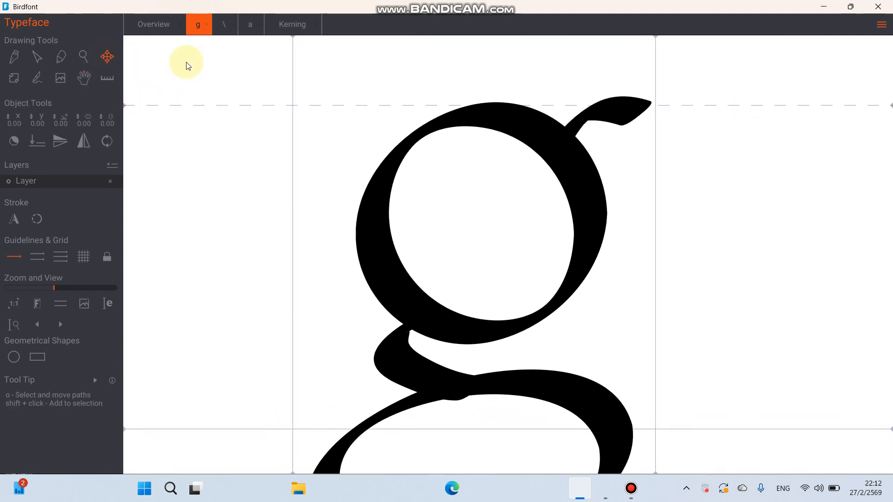
drag(185, 61, 711, 465)
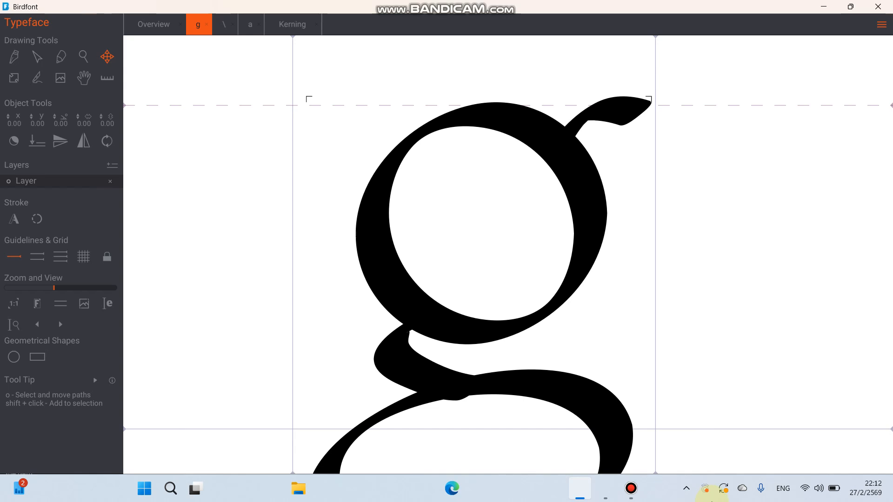
scroll(428, 77, down, 5)
scroll(428, 89, up, 5)
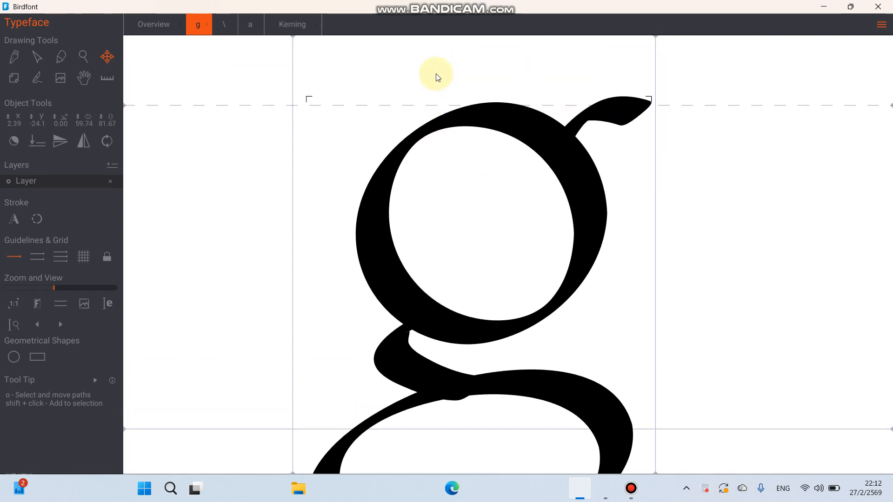
key(Down)
key(Up)
key(Down)
key(Down)
key(Down)
key(Down)
key(Down)
key(Down)
key(Down)
key(Down)
key(Down)
key(Down)
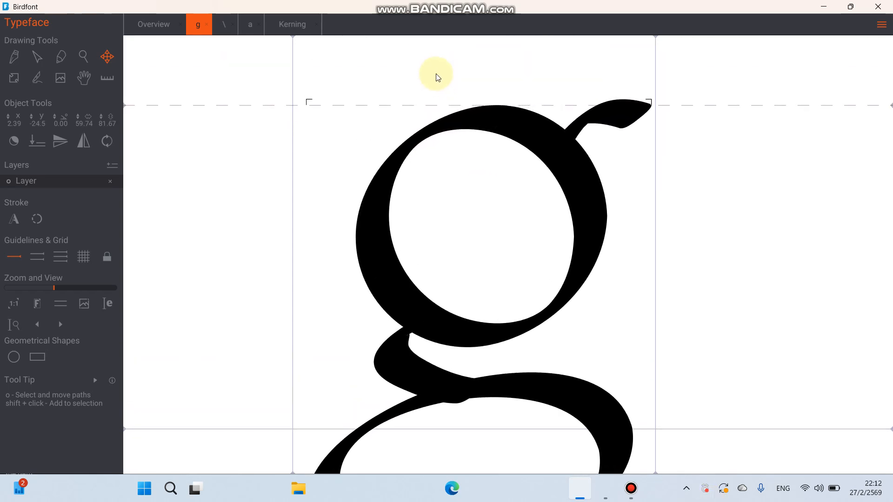
- Return to the Kerning tab, try adjusting the kerning between letter pairs, and start a new text line
click(293, 24)
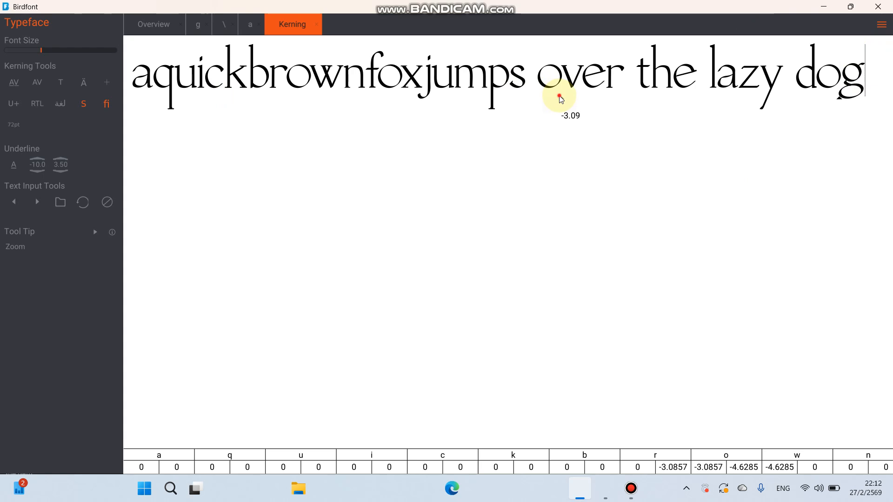
drag(562, 100, 567, 102)
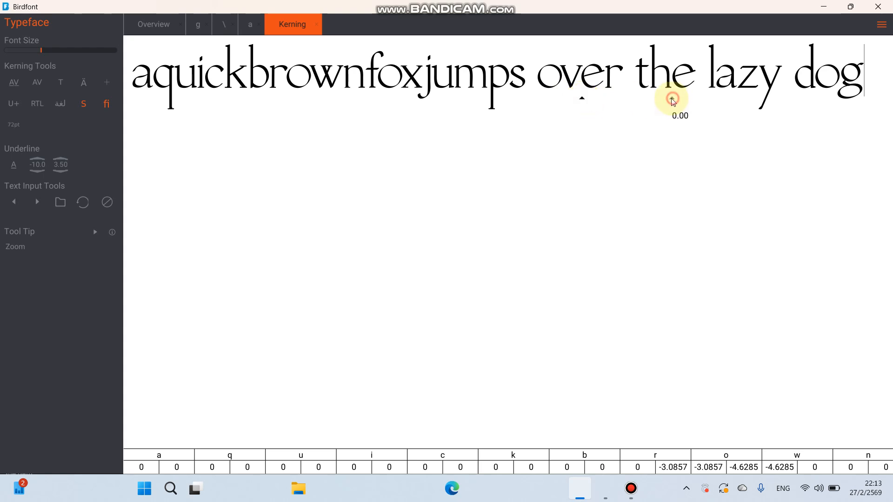
drag(673, 101, 671, 99)
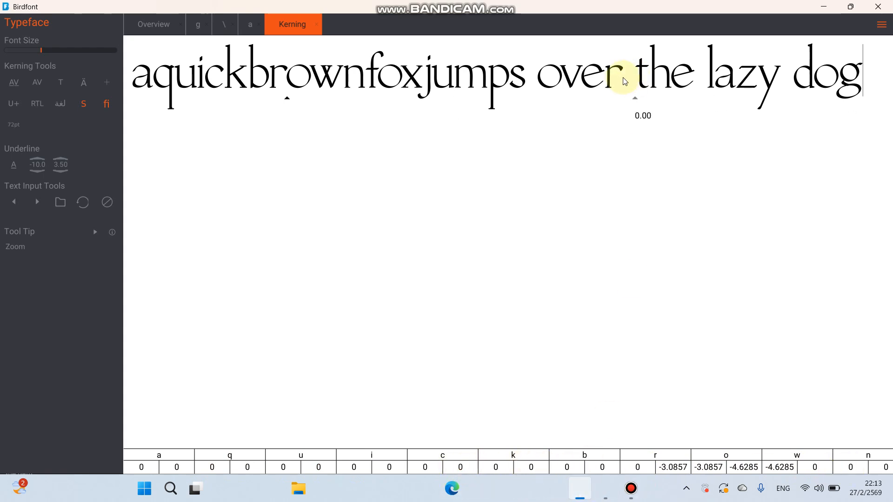
drag(649, 101, 650, 99)
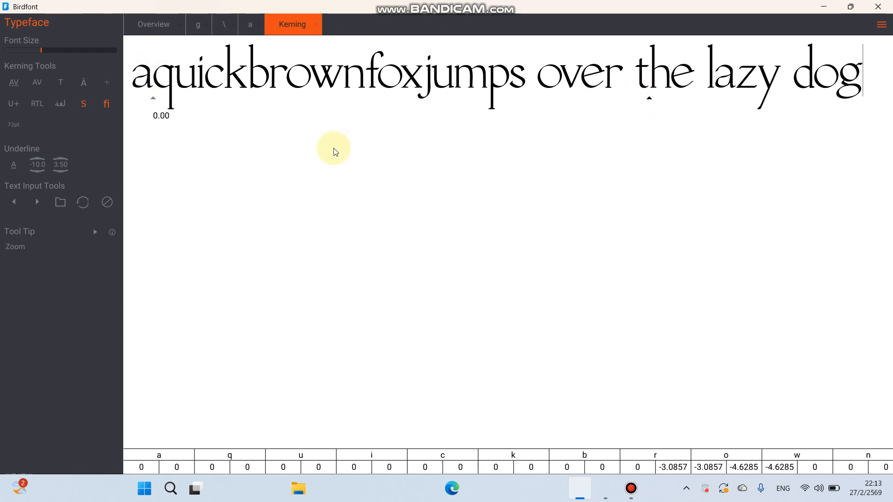
key(Return)
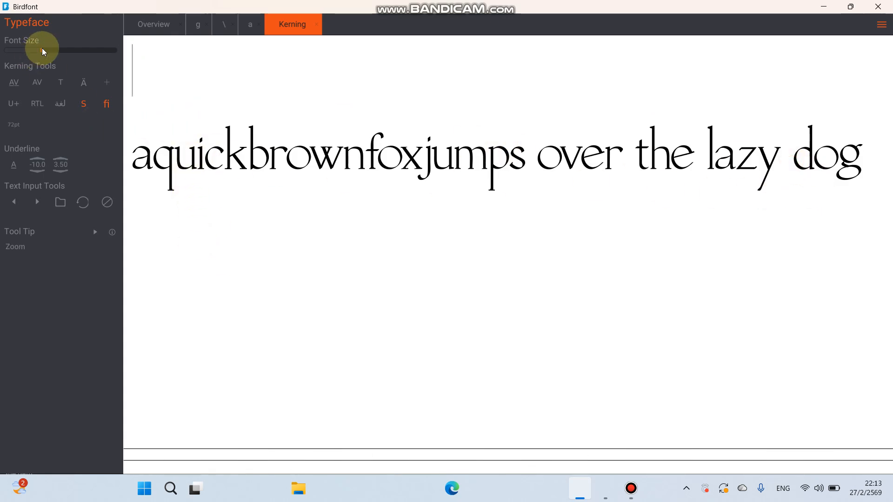
- Shrink the kerning view's font size and enter a new test string "aldfjdfjadjldjfldjgewvips" on a new line
drag(41, 48, 24, 52)
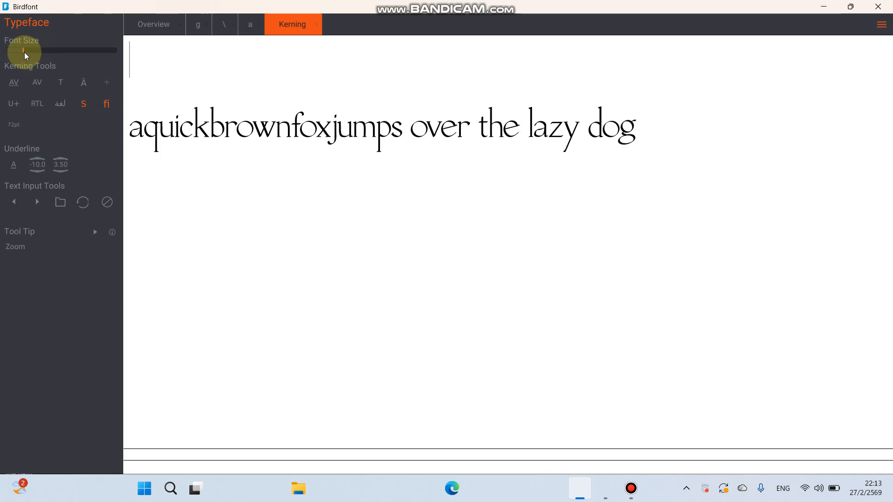
text(aldfjd)
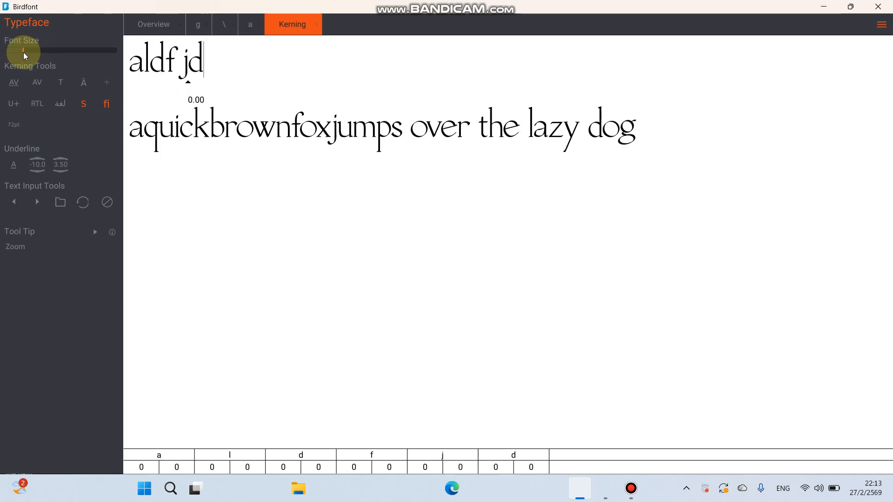
text(fjadjldjfldjgew)
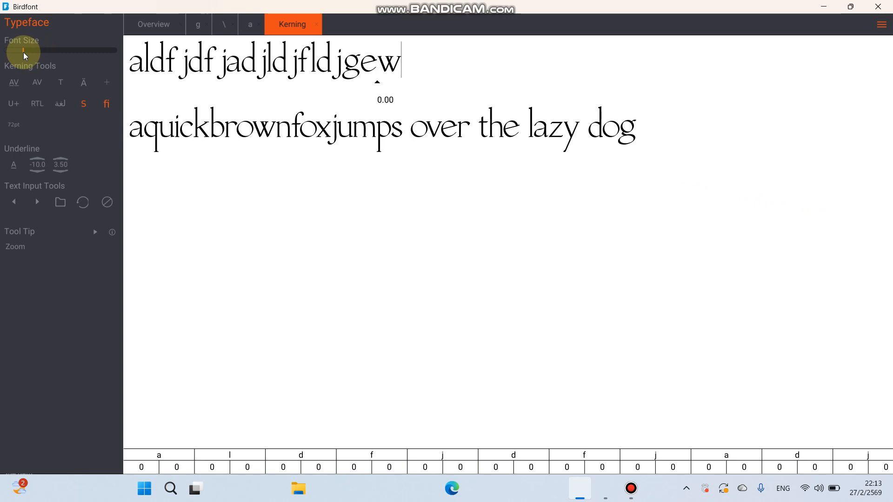
text(vips)
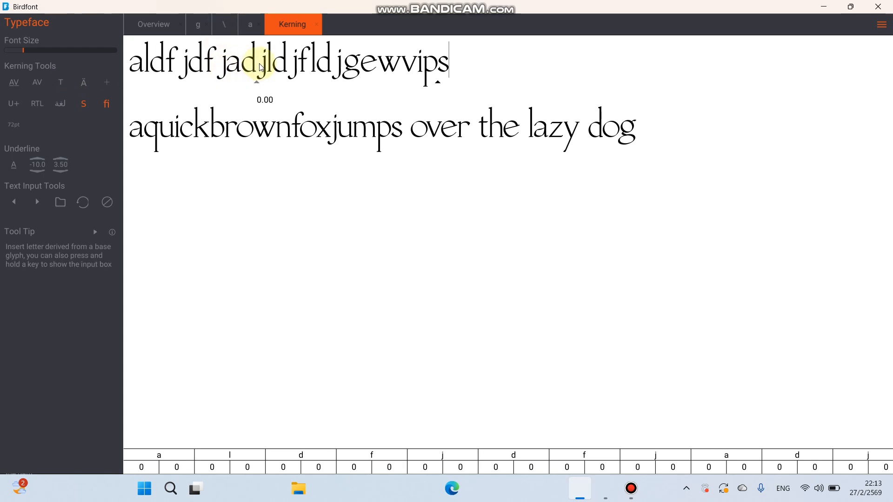
- Tighten the kerning between letter pairs in the new test string and start another text line
drag(260, 82, 214, 86)
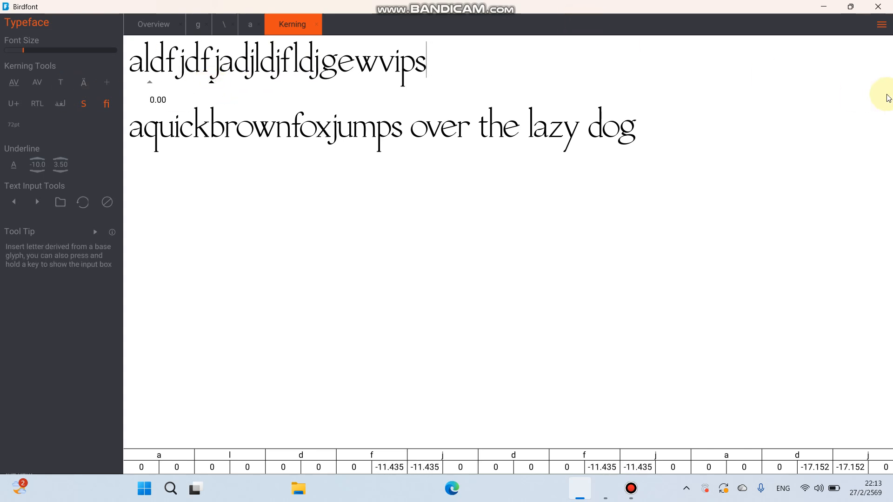
key(Return)
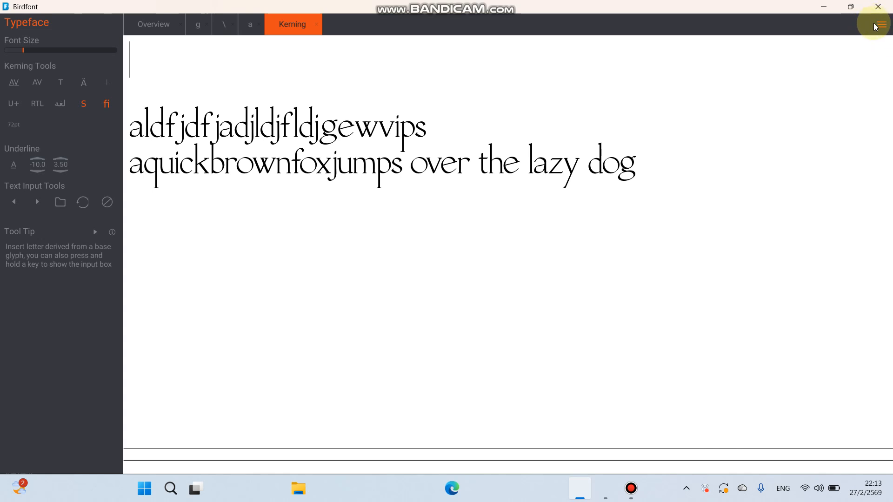
- Open the Export Settings page for the font, after glancing through the File menu
click(880, 28)
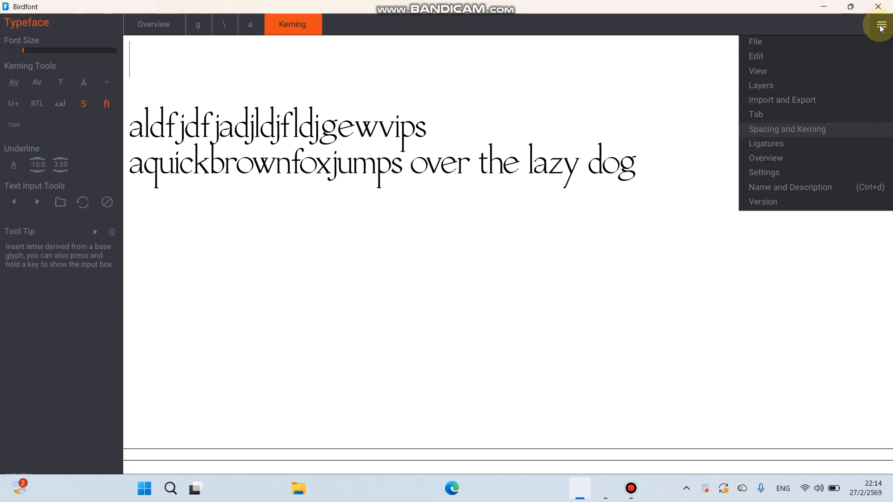
click(842, 41)
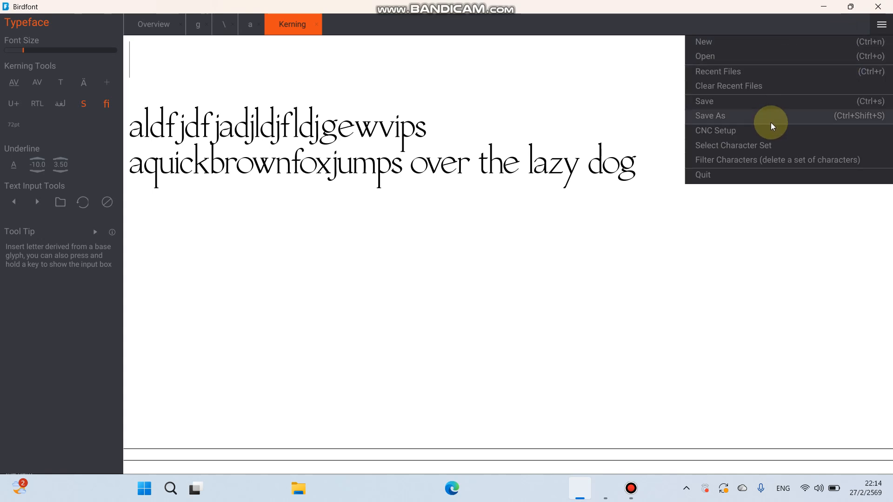
click(885, 24)
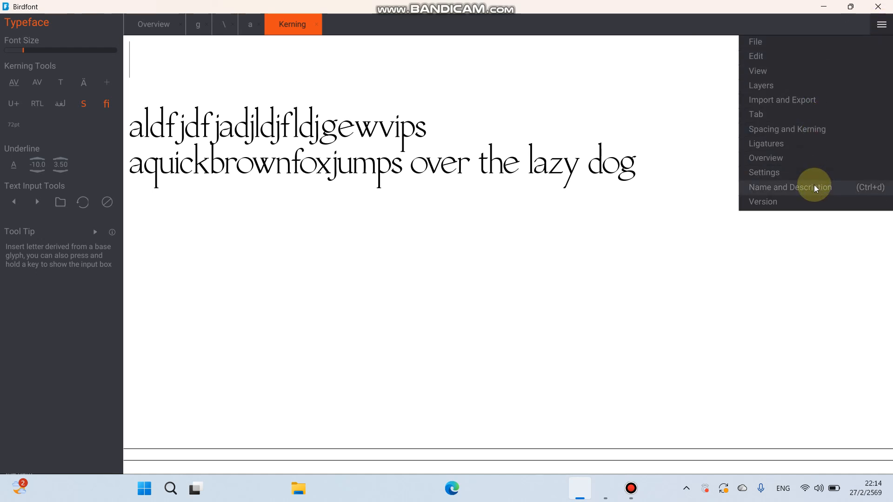
click(796, 102)
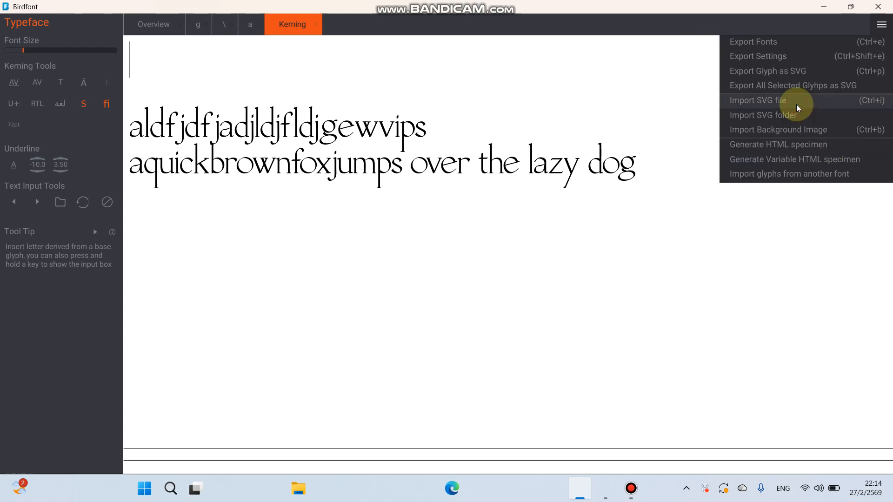
click(796, 57)
click(208, 122)
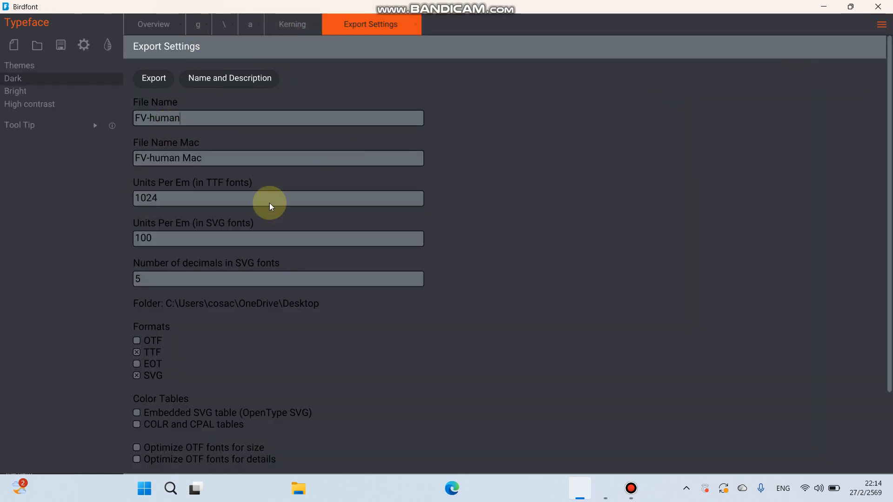
- Review the font's Name and Description fields and the Export Settings options
click(218, 78)
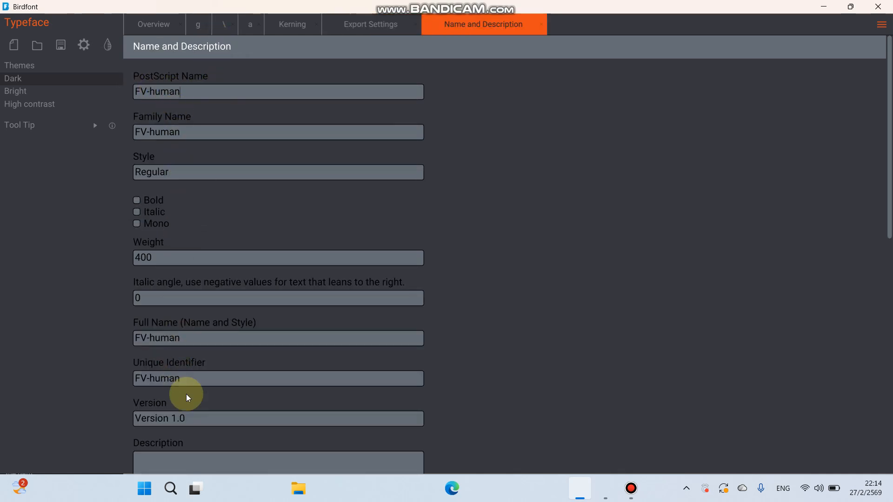
scroll(192, 412, down, 3)
scroll(192, 413, down, 5)
scroll(192, 412, up, 8)
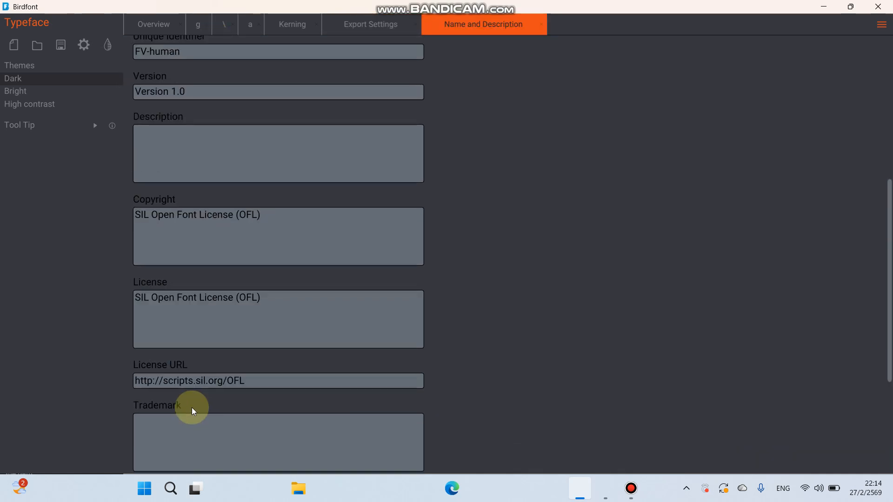
click(356, 24)
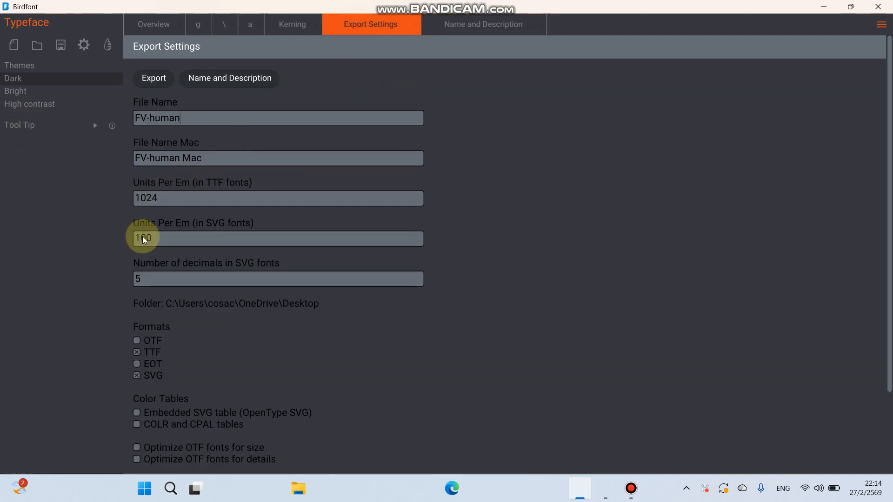
scroll(157, 313, down, 3)
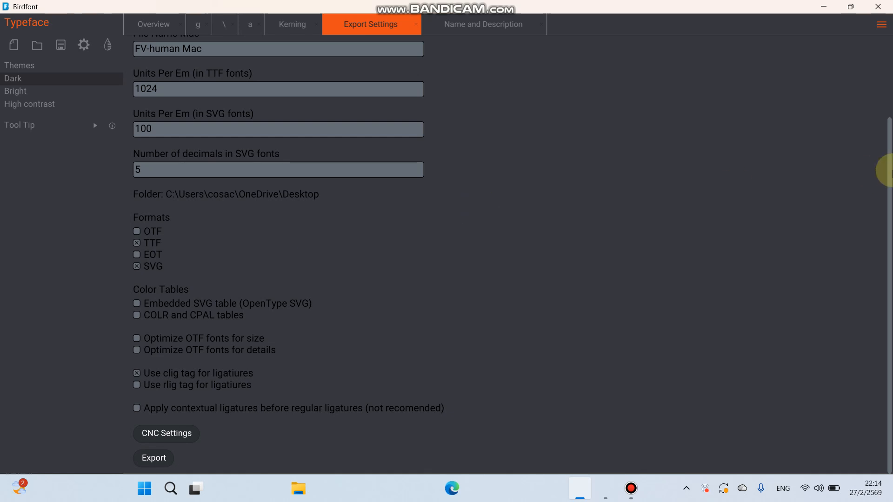
scroll(266, 205, up, 3)
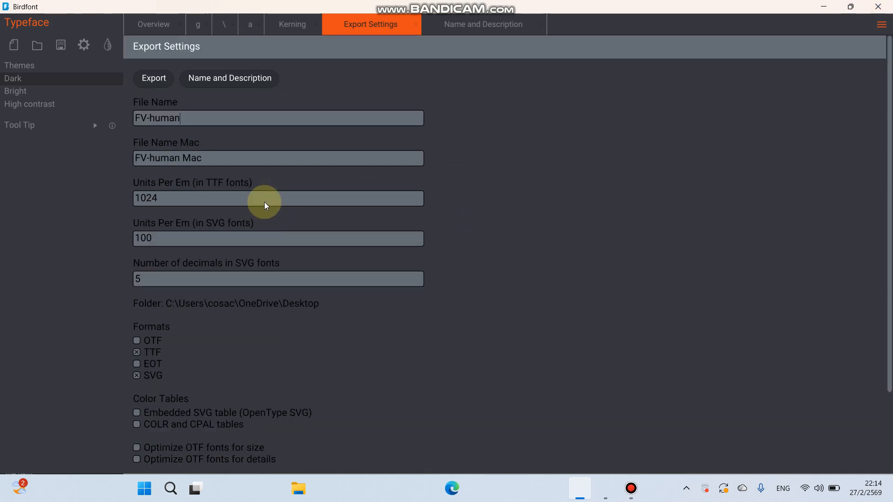